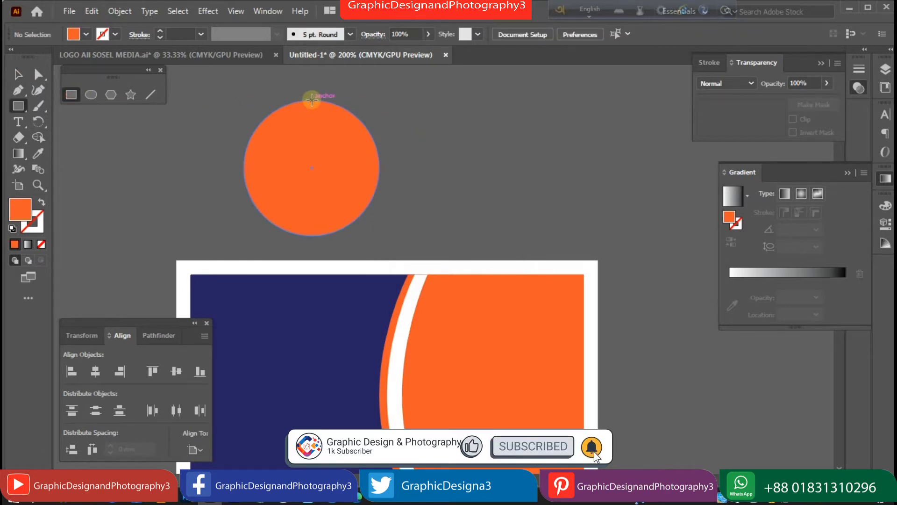
Draw a rectangle from the circle's top anchor and merge it with the circle's left half using Shape Builder.
{"action": "left_click_drag", "start_coordinate": [310, 101], "coordinate": [507, 235]}
{"action": "key", "text": "v"}
{"action": "left_click_drag", "start_coordinate": [235, 91], "coordinate": [271, 246]}
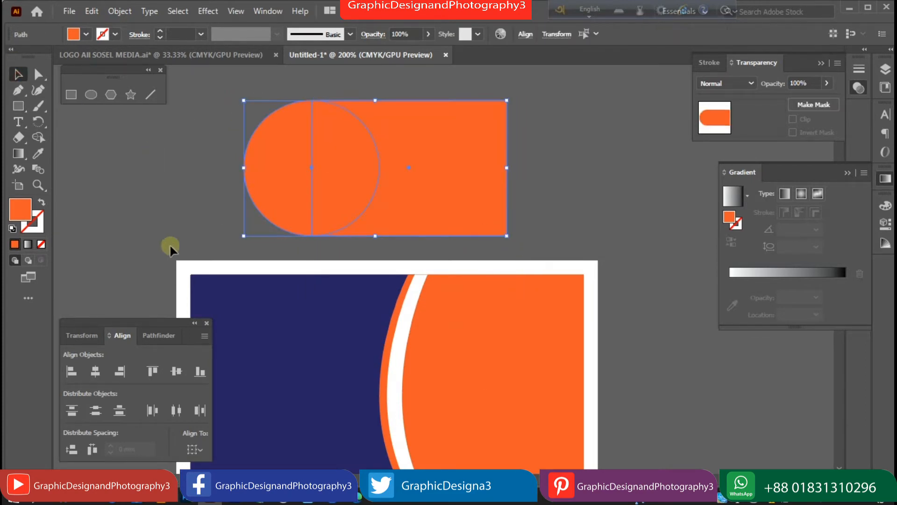
{"action": "left_click", "coordinate": [38, 138]}
{"action": "left_click_drag", "start_coordinate": [281, 164], "coordinate": [430, 174]}
{"action": "left_click", "coordinate": [18, 74]}
Create a small test ellipse with exact dimensions, then delete it.
{"action": "left_click", "coordinate": [131, 132]}
{"action": "left_click", "coordinate": [90, 94]}
{"action": "left_click", "coordinate": [166, 157]}
{"action": "left_click", "coordinate": [418, 273]}
{"action": "key", "text": "v"}
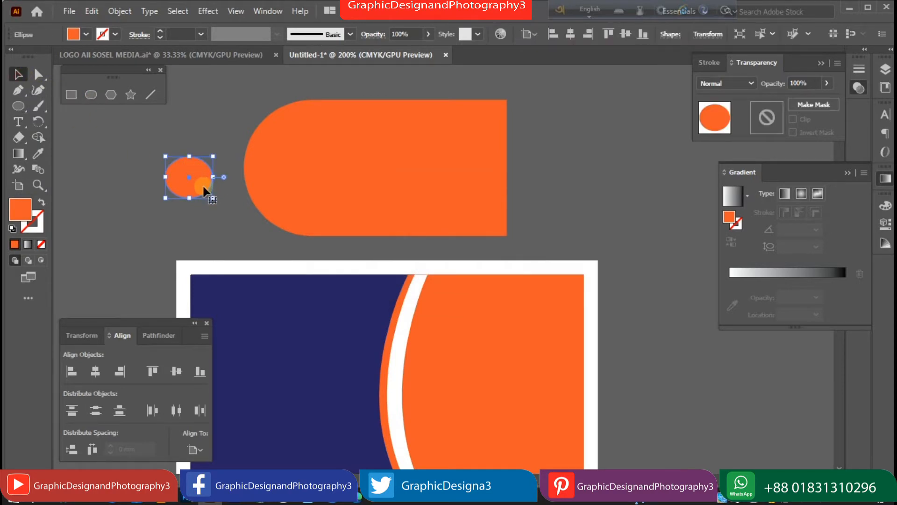
{"action": "key", "text": "Delete"}
Create a 10 mm circle with fill and stroke swapped and a white outline.
{"action": "left_click", "coordinate": [90, 94]}
{"action": "left_click", "coordinate": [203, 152]}
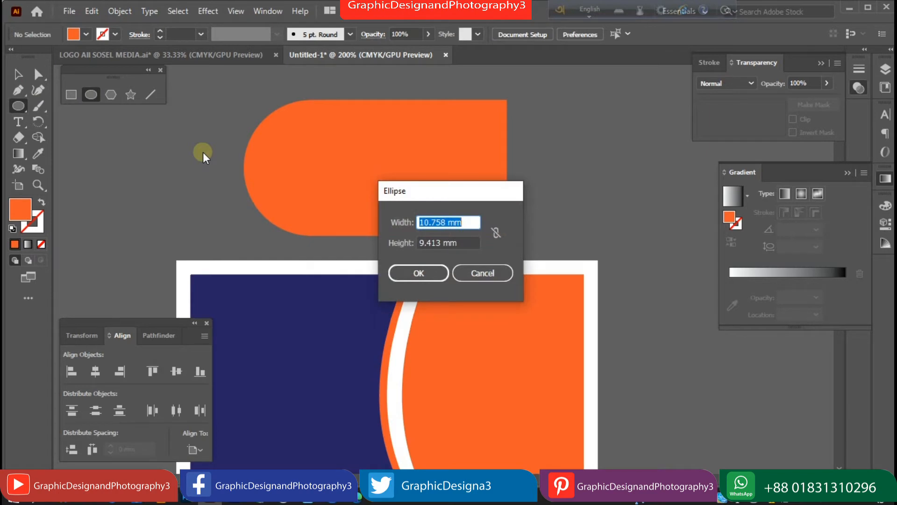
{"action": "type", "text": "10"}
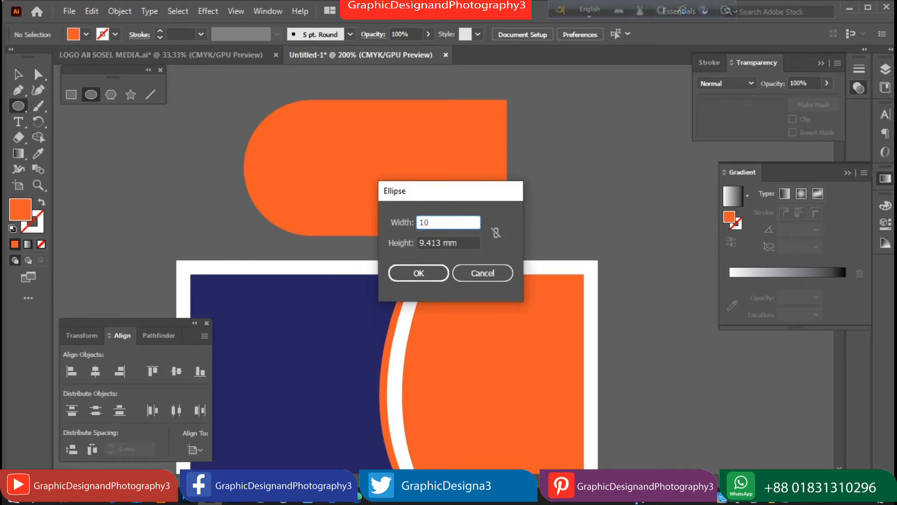
{"action": "key", "text": "Tab"}
{"action": "type", "text": "1"}
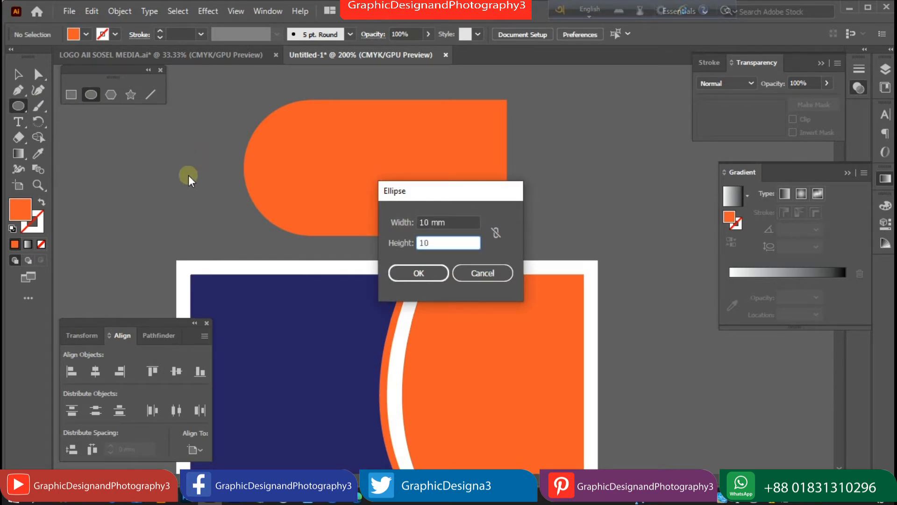
{"action": "left_click", "coordinate": [406, 272]}
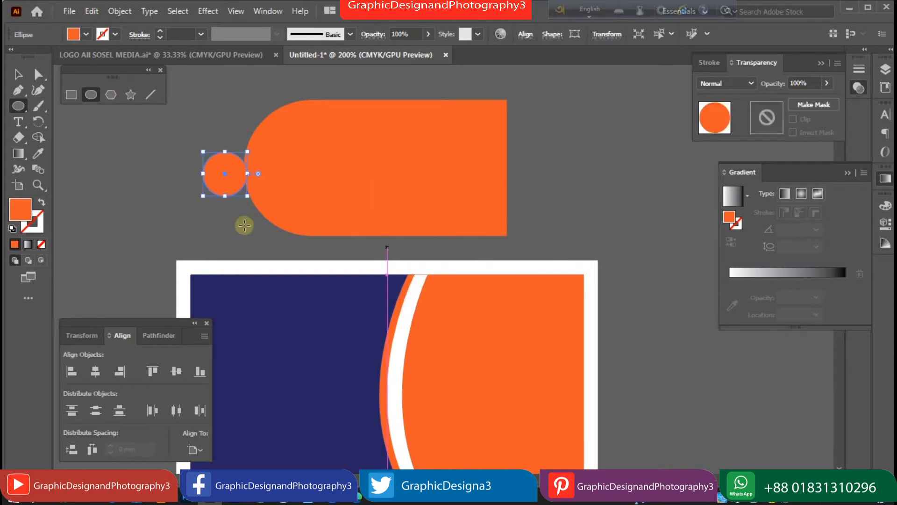
{"action": "left_click", "coordinate": [41, 202]}
{"action": "left_click", "coordinate": [115, 34]}
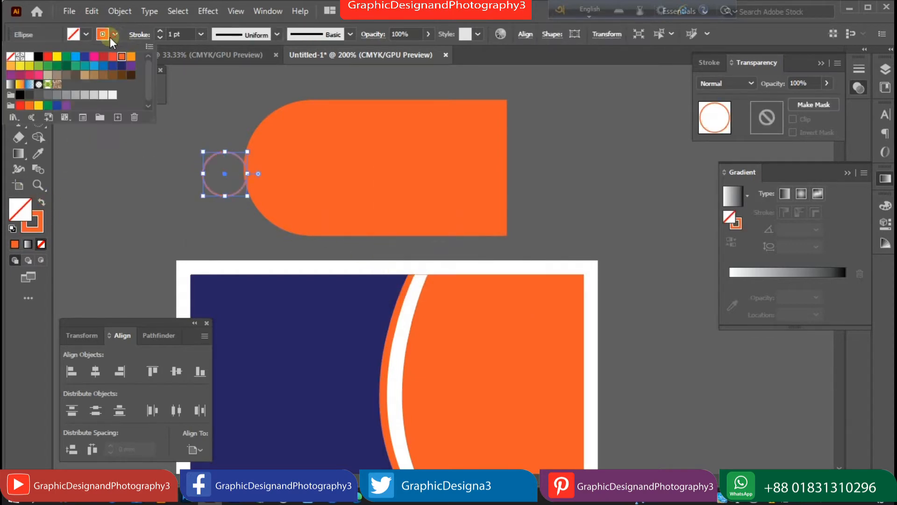
{"action": "left_click", "coordinate": [29, 56]}
{"action": "left_click", "coordinate": [120, 179]}
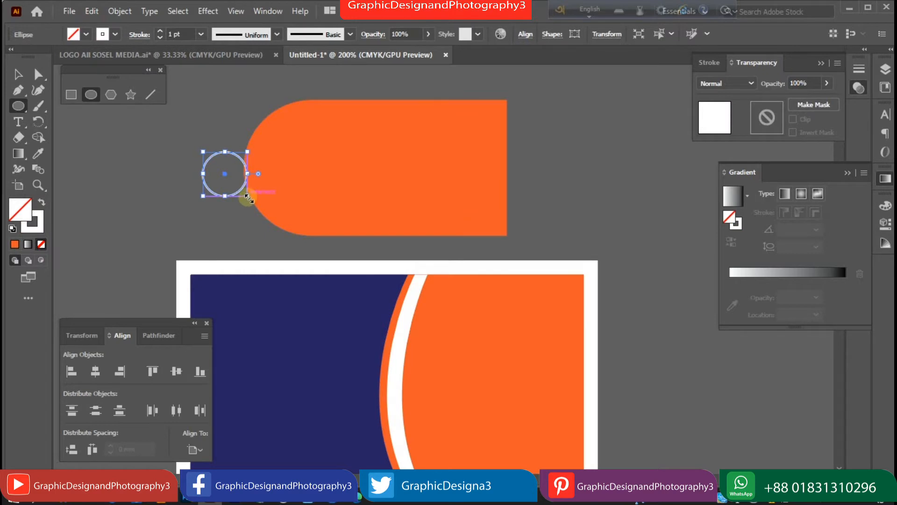
Enlarge the white circle, centre it in the rounded end, and set its stroke to 1 pt.
{"action": "left_click_drag", "start_coordinate": [247, 195], "coordinate": [267, 221]}
{"action": "left_click", "coordinate": [18, 74]}
{"action": "left_click_drag", "start_coordinate": [242, 212], "coordinate": [359, 218]}
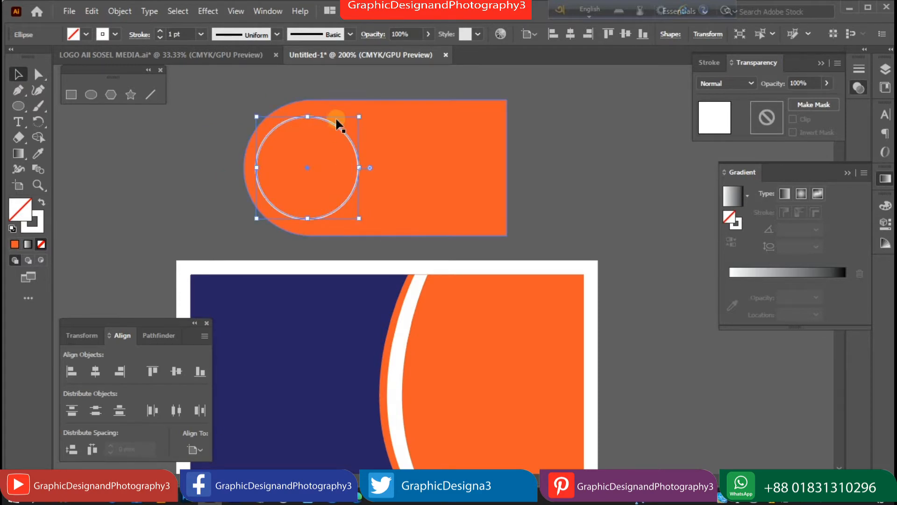
{"action": "left_click", "coordinate": [160, 31]}
{"action": "left_click", "coordinate": [159, 37]}
{"action": "left_click", "coordinate": [159, 37]}
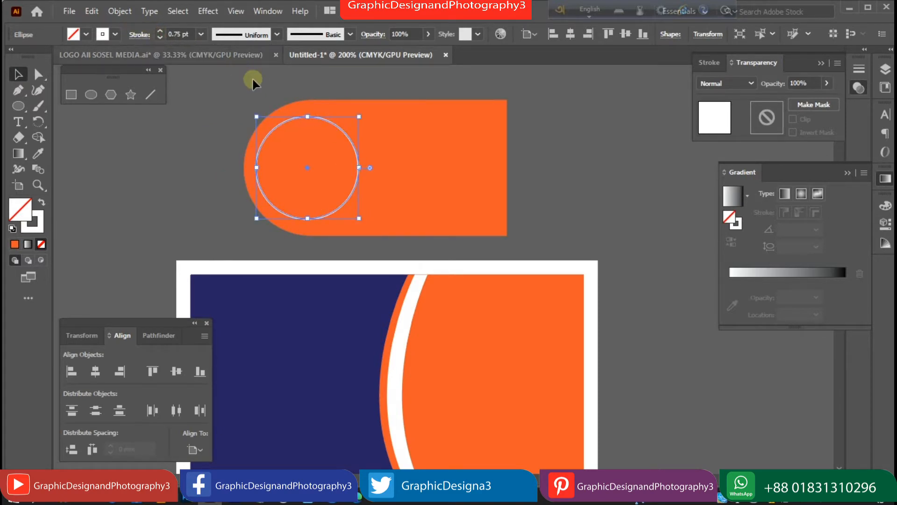
{"action": "left_click", "coordinate": [159, 30]}
{"action": "left_click_drag", "start_coordinate": [258, 89], "coordinate": [320, 168]}
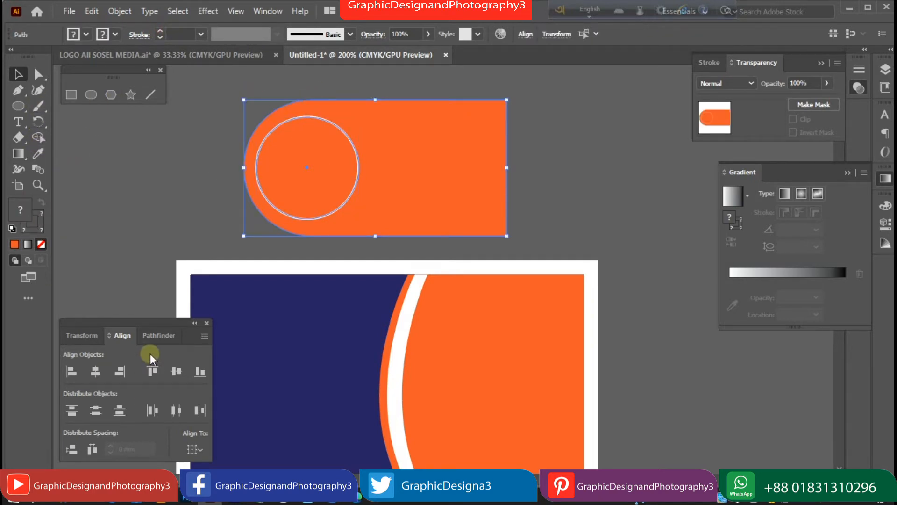
{"action": "left_click", "coordinate": [176, 247]}
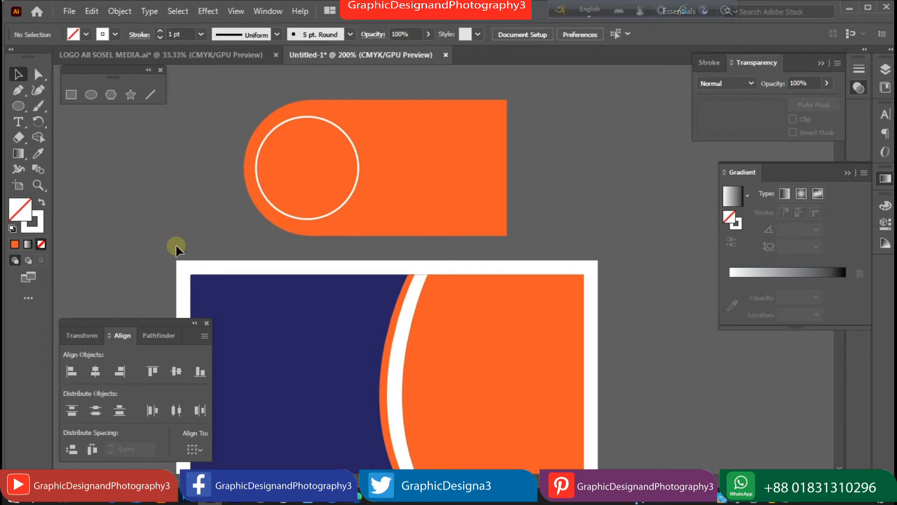
{"action": "key", "text": "ctrl+minus"}
Move the rounded shape and circle onto the card's centre and shorten the shape to about 51 mm.
{"action": "left_click", "coordinate": [359, 216]}
{"action": "left_click_drag", "start_coordinate": [400, 223], "coordinate": [439, 332]}
{"action": "left_click", "coordinate": [557, 331]}
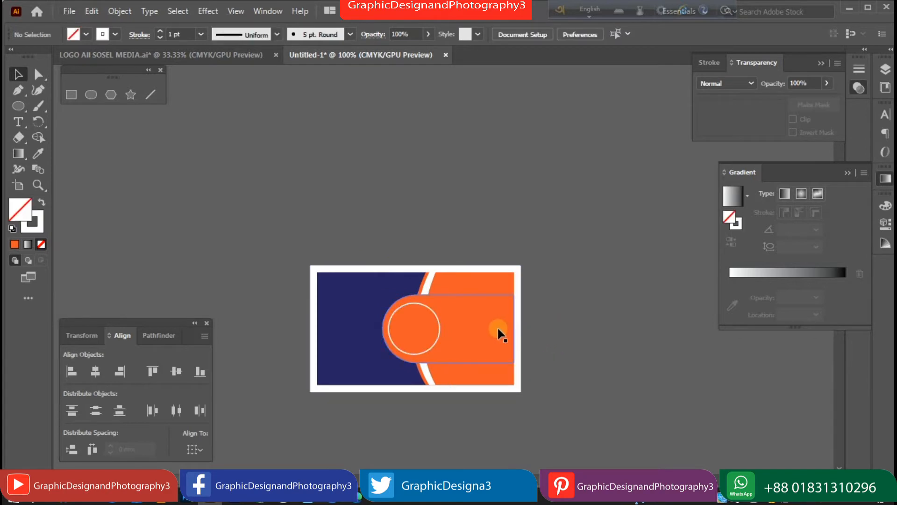
{"action": "left_click", "coordinate": [499, 332]}
{"action": "left_click_drag", "start_coordinate": [514, 328], "coordinate": [495, 328]}
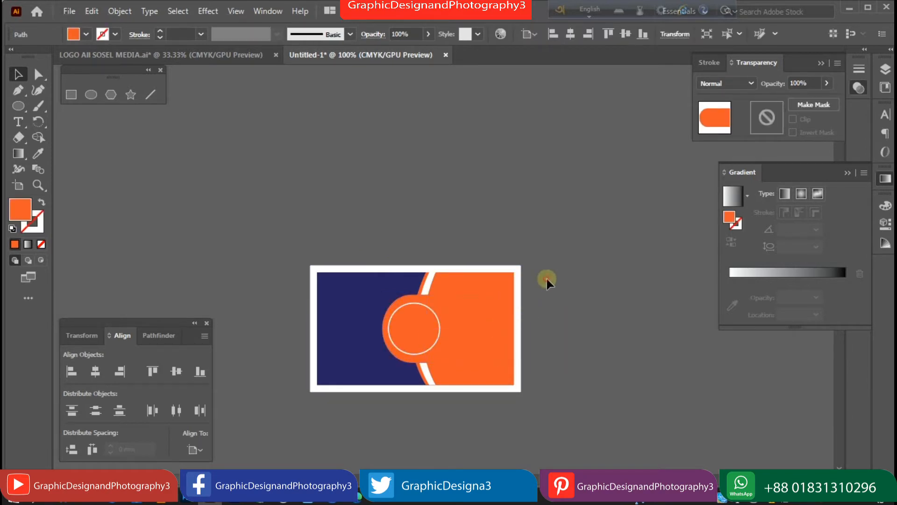
{"action": "left_click", "coordinate": [546, 280]}
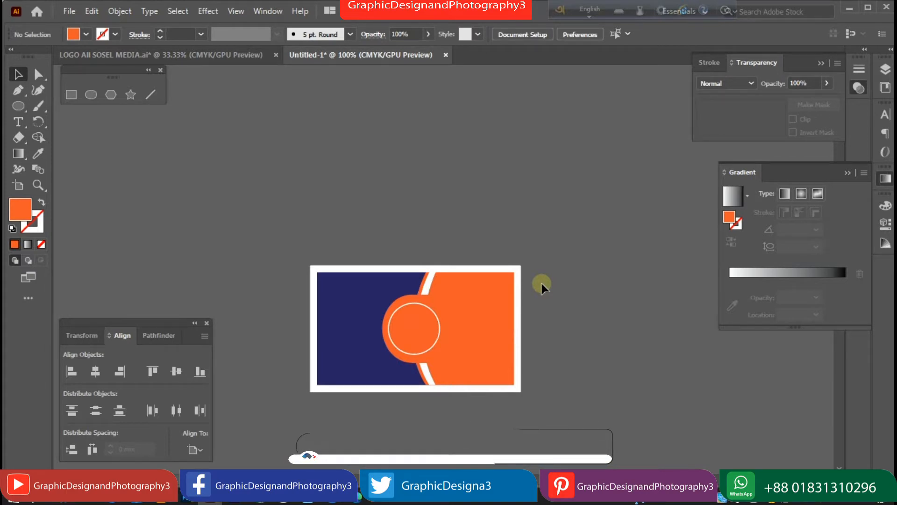
Resize the large orange shape to a height of 45.62 mm.
{"action": "scroll", "coordinate": [457, 330], "scroll_direction": "up", "scroll_amount": 1}
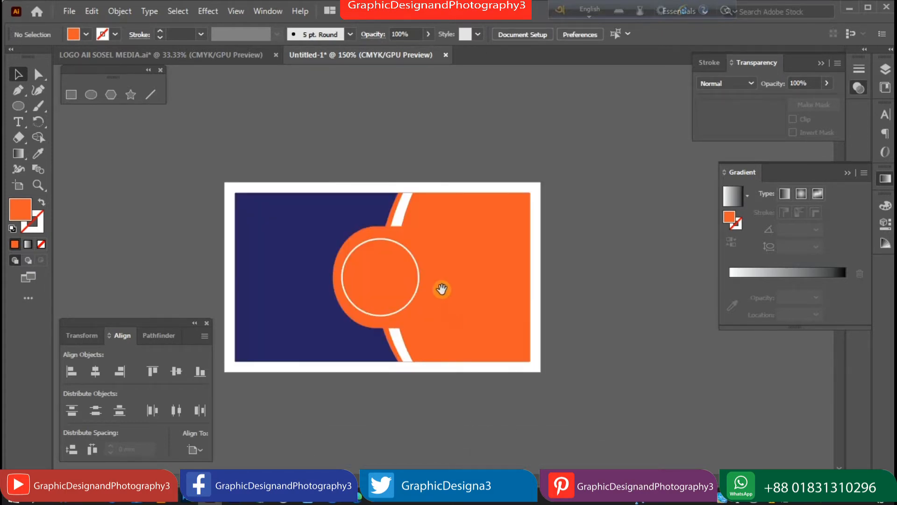
{"action": "left_click_drag", "start_coordinate": [437, 320], "coordinate": [465, 313]}
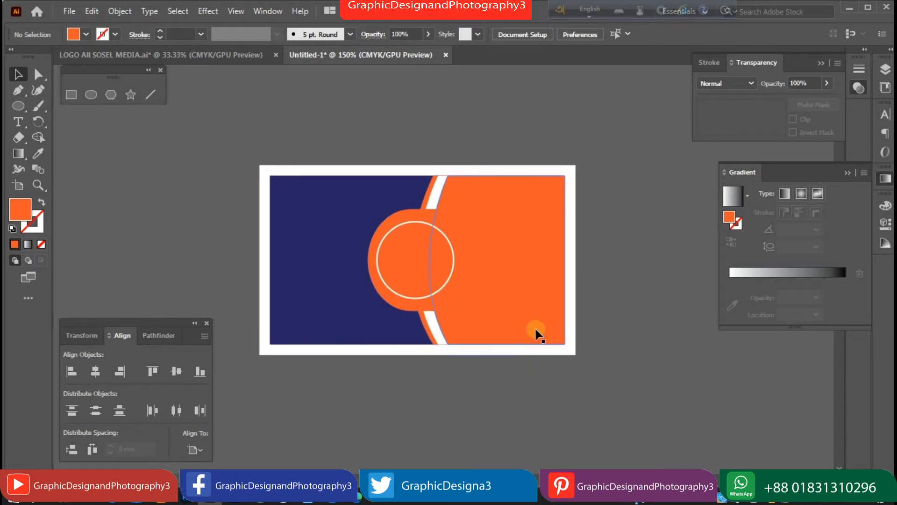
{"action": "left_click", "coordinate": [479, 190]}
{"action": "left_click_drag", "start_coordinate": [496, 176], "coordinate": [495, 184]}
{"action": "left_click_drag", "start_coordinate": [497, 345], "coordinate": [498, 335]}
{"action": "left_click", "coordinate": [589, 247]}
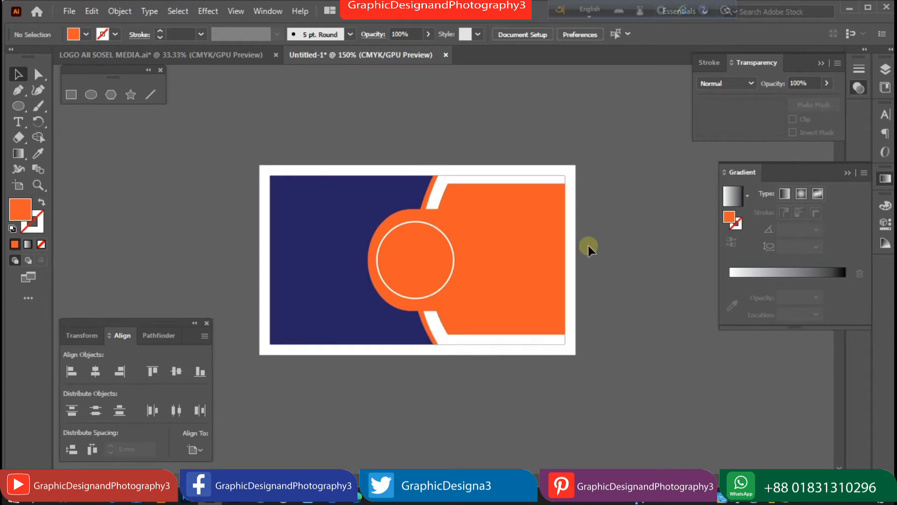
Zoom in and nudge the top white band's edge slightly upward.
{"action": "left_click", "coordinate": [431, 194]}
{"action": "left_click", "coordinate": [444, 130]}
{"action": "left_click", "coordinate": [490, 198], "text": "ctrl"}
{"action": "left_click", "coordinate": [491, 199], "text": "ctrl"}
{"action": "left_click_drag", "start_coordinate": [363, 270], "coordinate": [469, 176]}
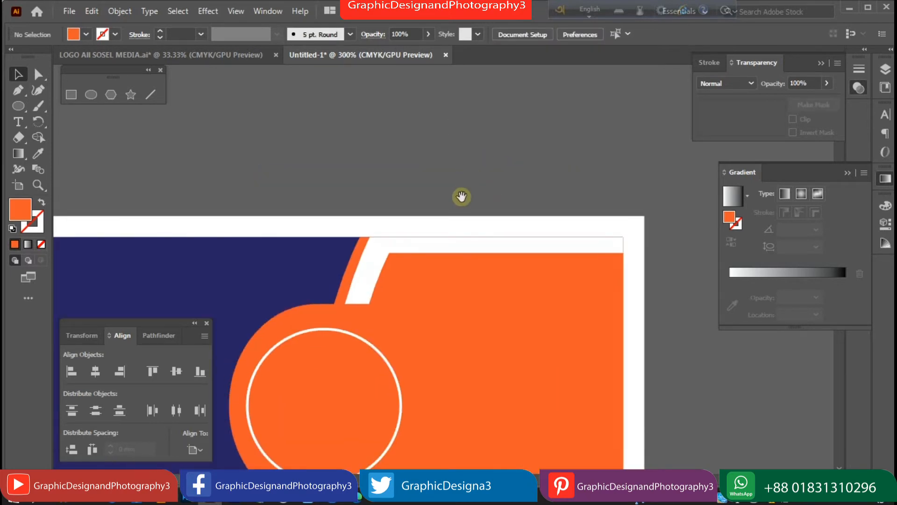
{"action": "left_click", "coordinate": [483, 211], "text": "ctrl"}
{"action": "left_click", "coordinate": [482, 211], "text": "ctrl"}
{"action": "left_click_drag", "start_coordinate": [416, 348], "coordinate": [446, 156]}
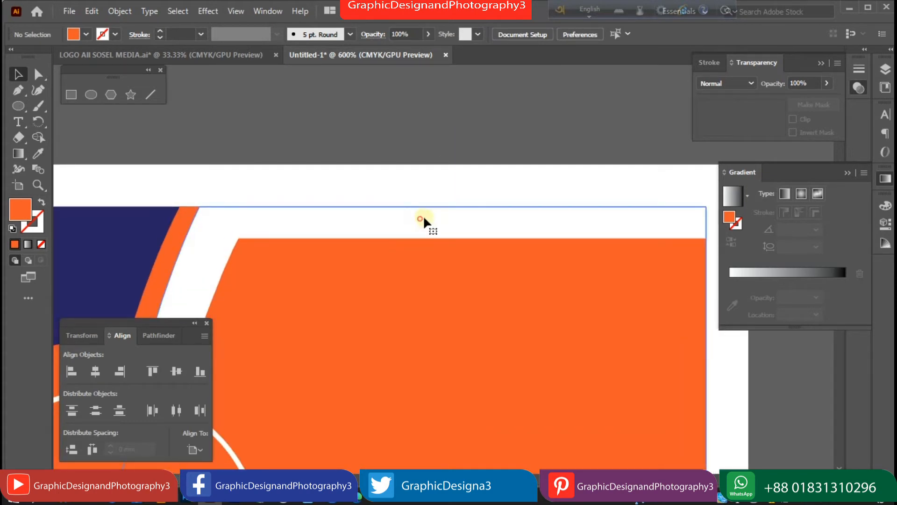
{"action": "left_click", "coordinate": [424, 218]}
{"action": "left_click_drag", "start_coordinate": [409, 206], "coordinate": [409, 204]}
{"action": "left_click", "coordinate": [413, 164]}
Shift the bottom white band's top edge slightly down, then view the circle at 200%.
{"action": "left_click_drag", "start_coordinate": [415, 280], "coordinate": [437, 49]}
{"action": "left_click_drag", "start_coordinate": [453, 226], "coordinate": [458, 84]}
{"action": "left_click_drag", "start_coordinate": [440, 313], "coordinate": [438, 178]}
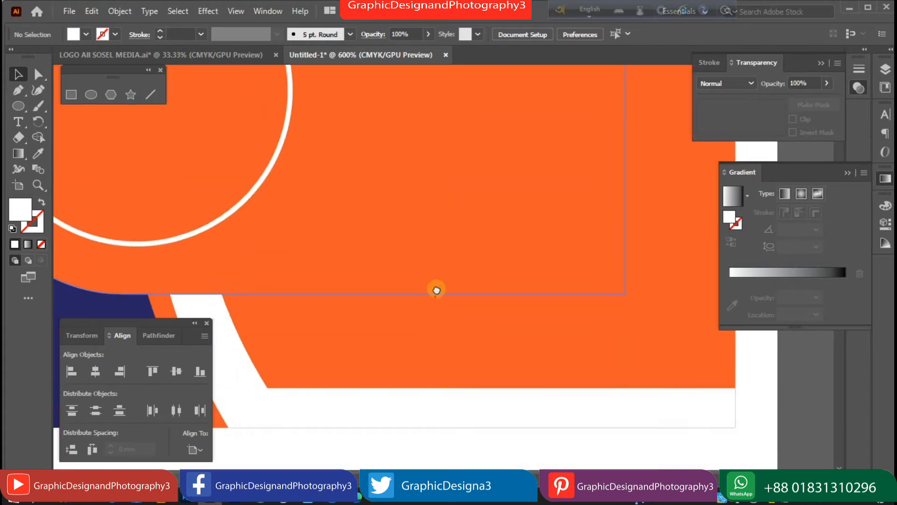
{"action": "left_click_drag", "start_coordinate": [437, 288], "coordinate": [439, 236]}
{"action": "left_click", "coordinate": [457, 335]}
{"action": "left_click_drag", "start_coordinate": [444, 331], "coordinate": [444, 335]}
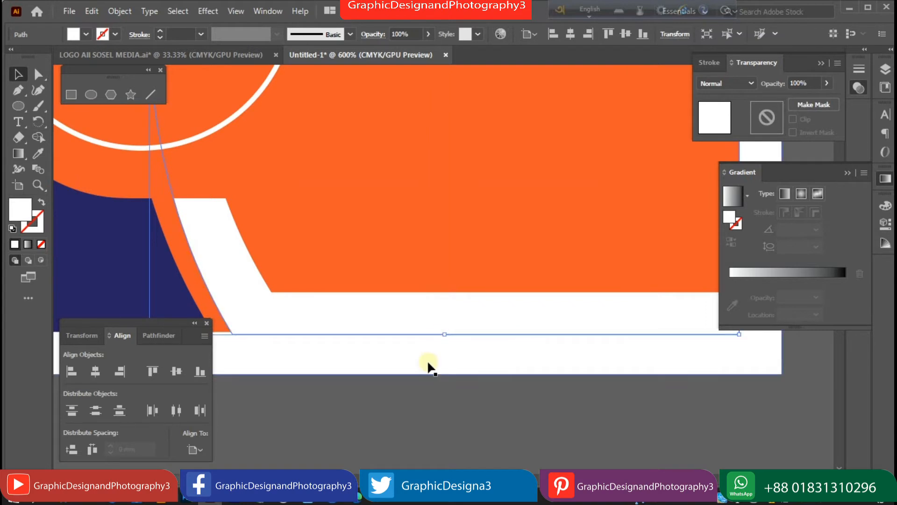
{"action": "left_click", "coordinate": [427, 358]}
{"action": "key", "text": "ctrl+minus"}
{"action": "key", "text": "ctrl+minus"}
{"action": "key", "text": "ctrl+minus"}
{"action": "key", "text": "ctrl+minus"}
{"action": "key", "text": "ctrl+minus"}
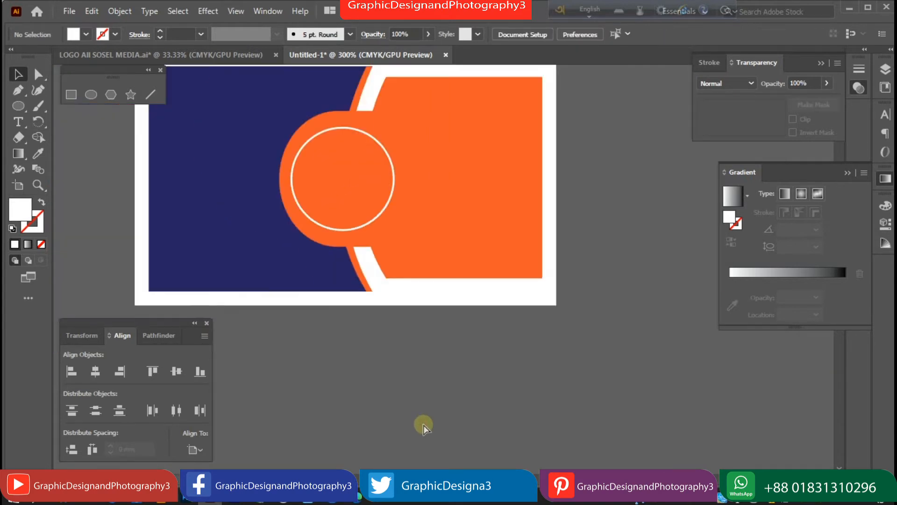
{"action": "left_click", "coordinate": [409, 232], "text": "ctrl"}
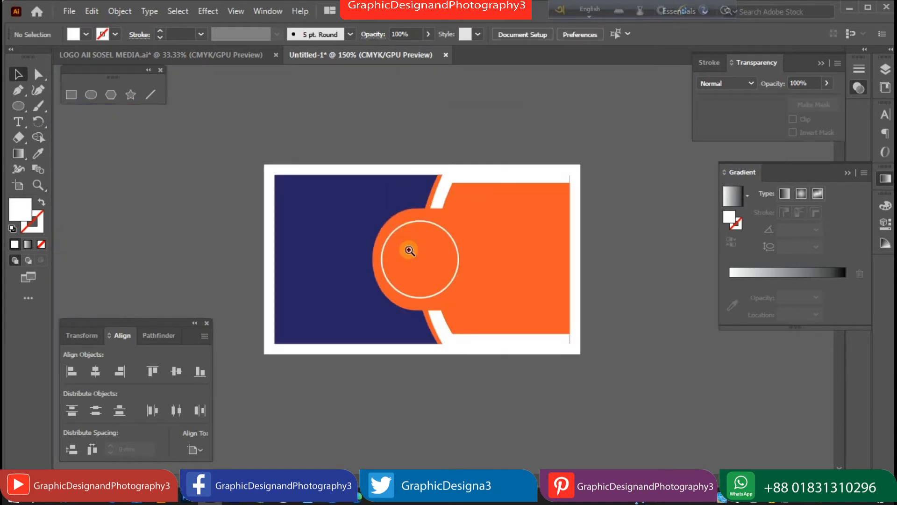
{"action": "left_click", "coordinate": [409, 250], "text": "ctrl"}
{"action": "left_click_drag", "start_coordinate": [442, 284], "coordinate": [416, 255]}
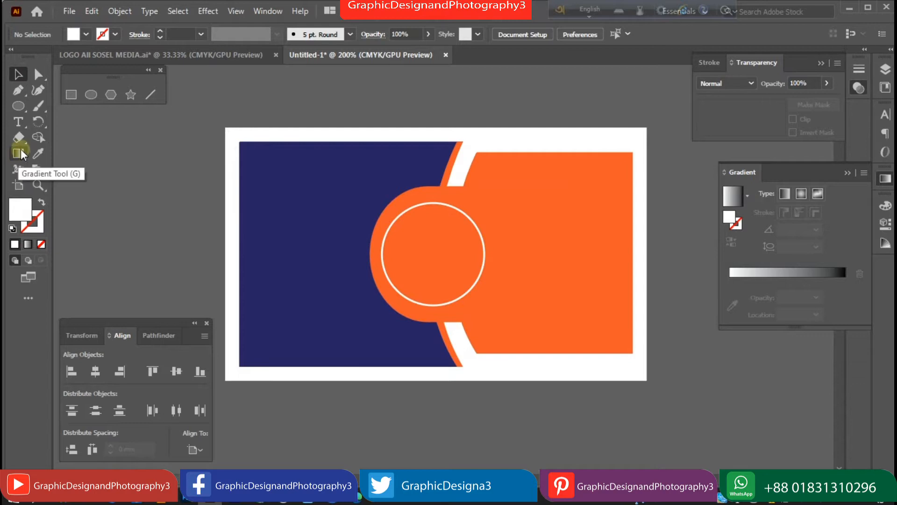
Add the cardholder's name as text below the card, set in Finance Regular.
{"action": "left_click", "coordinate": [19, 124]}
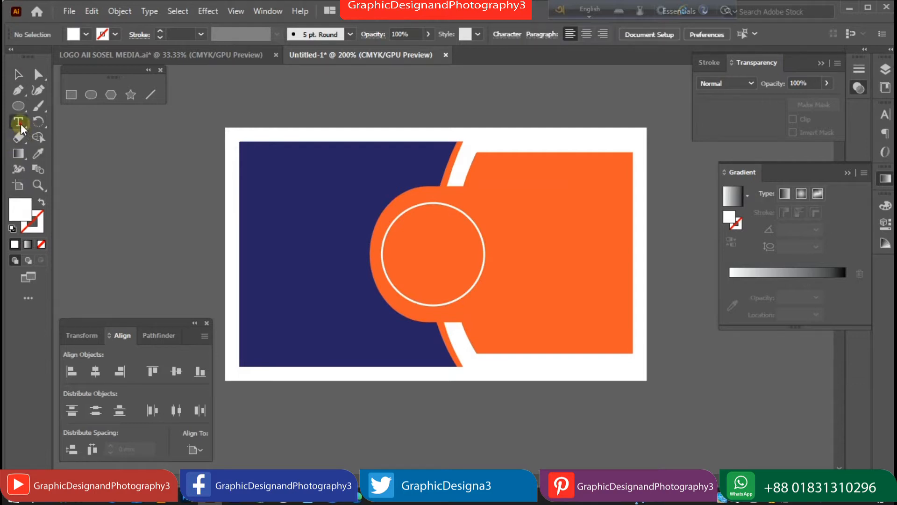
{"action": "left_click", "coordinate": [321, 419]}
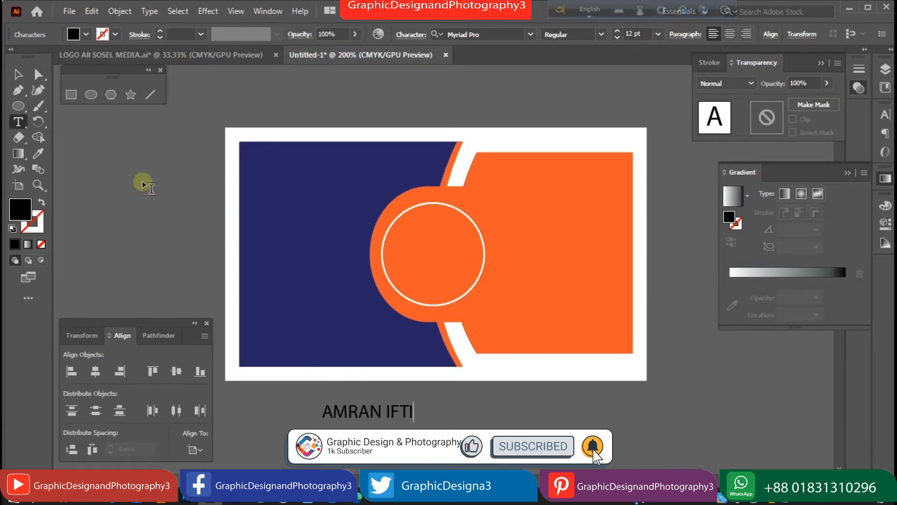
{"action": "left_click", "coordinate": [17, 74]}
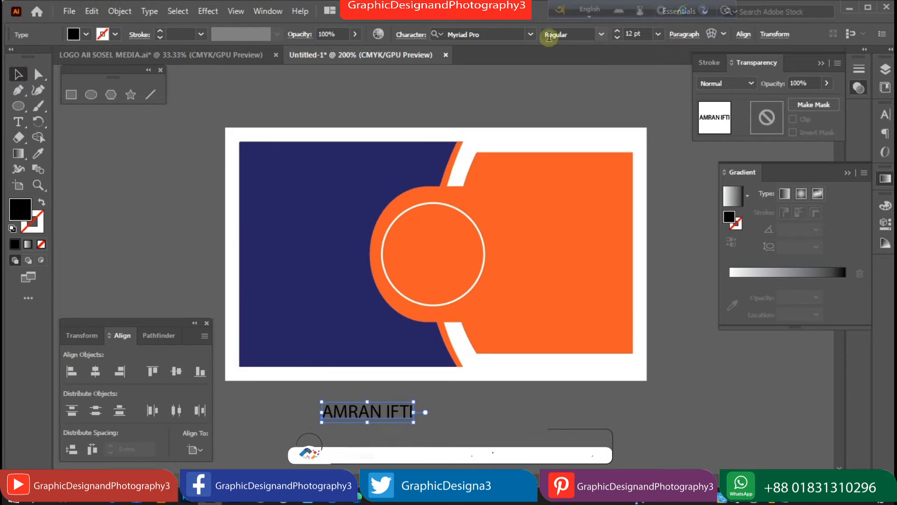
{"action": "left_click", "coordinate": [530, 34]}
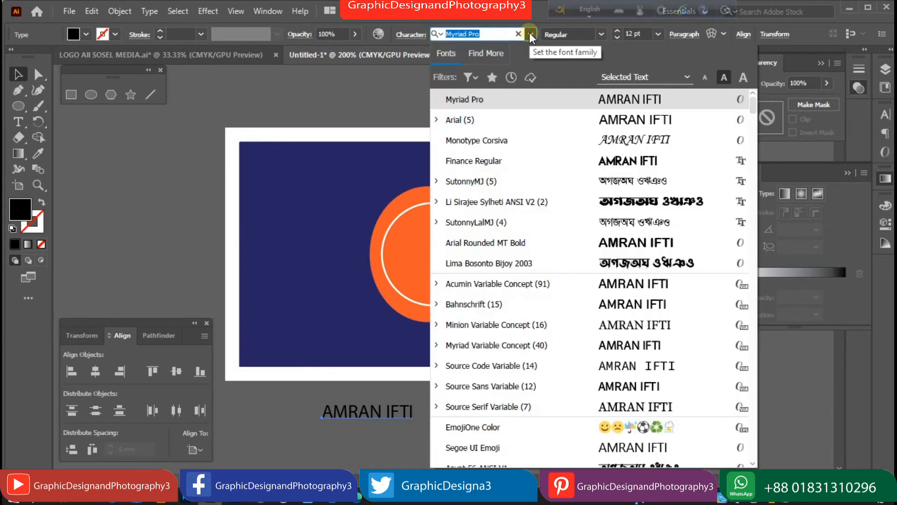
{"action": "left_click", "coordinate": [530, 34]}
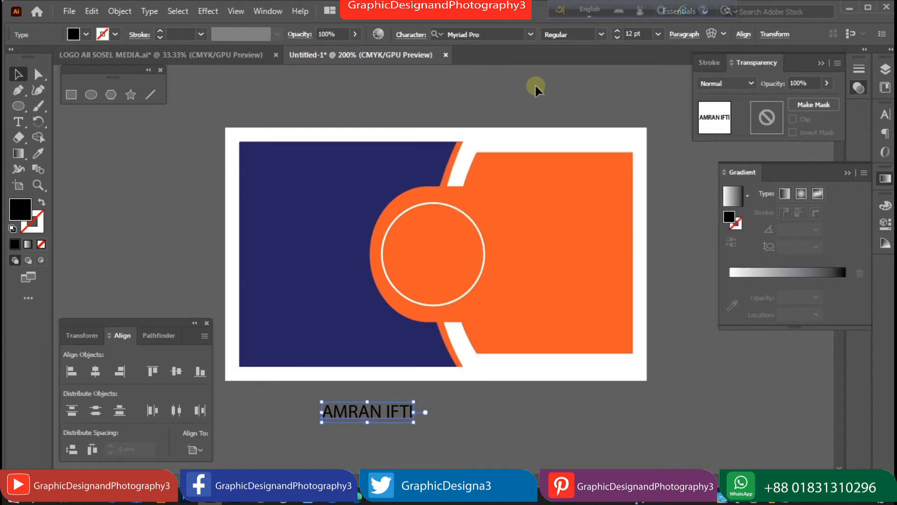
{"action": "left_click", "coordinate": [531, 34]}
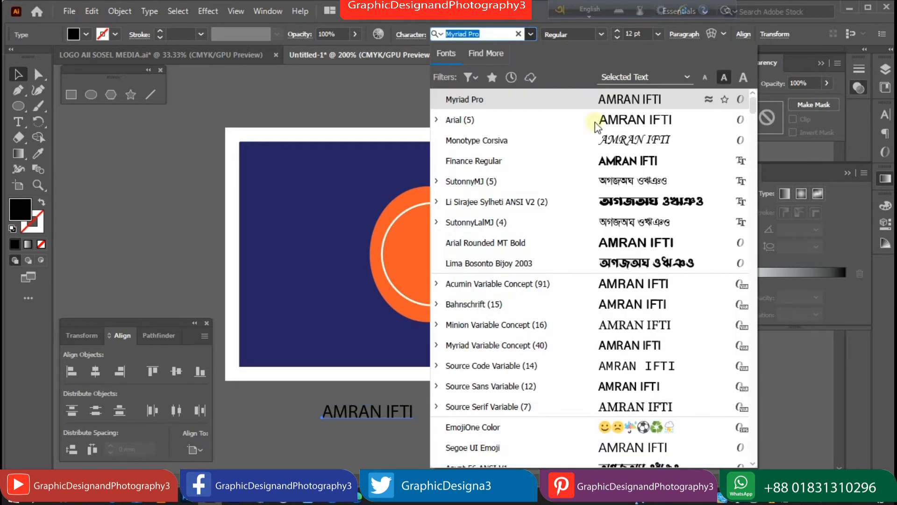
{"action": "left_click", "coordinate": [514, 163]}
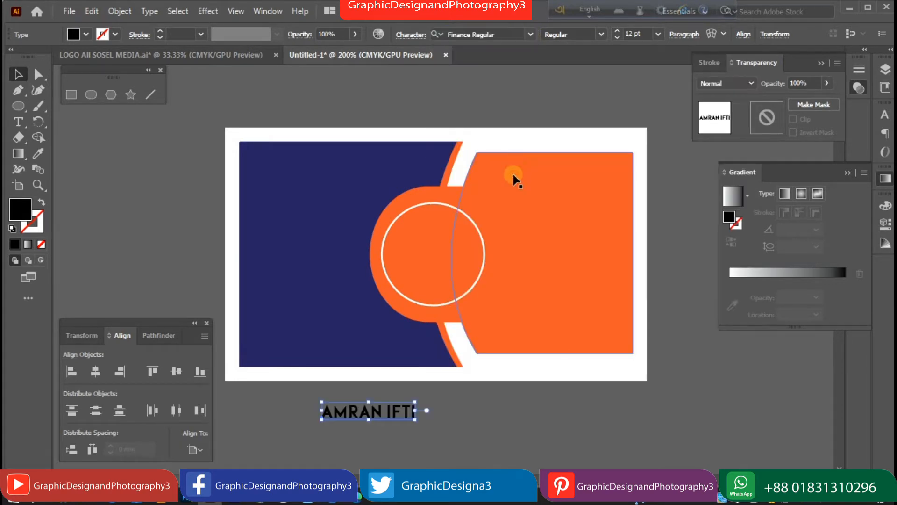
Make the name white and move it to the navy panel's top-left.
{"action": "left_click", "coordinate": [86, 34]}
{"action": "left_click", "coordinate": [28, 56]}
{"action": "left_click", "coordinate": [304, 414]}
{"action": "left_click_drag", "start_coordinate": [373, 413], "coordinate": [305, 171]}
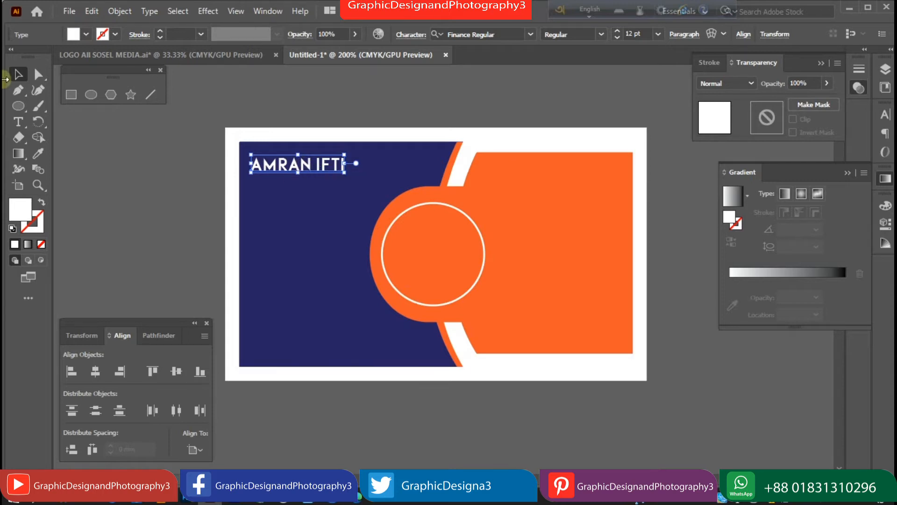
{"action": "left_click", "coordinate": [108, 158]}
Duplicate the name, retype it as 'GRAPHIC DESIGNER', and set it in Arial 6 pt.
{"action": "left_click_drag", "start_coordinate": [275, 176], "coordinate": [429, 418]}
{"action": "double_click", "coordinate": [335, 413]}
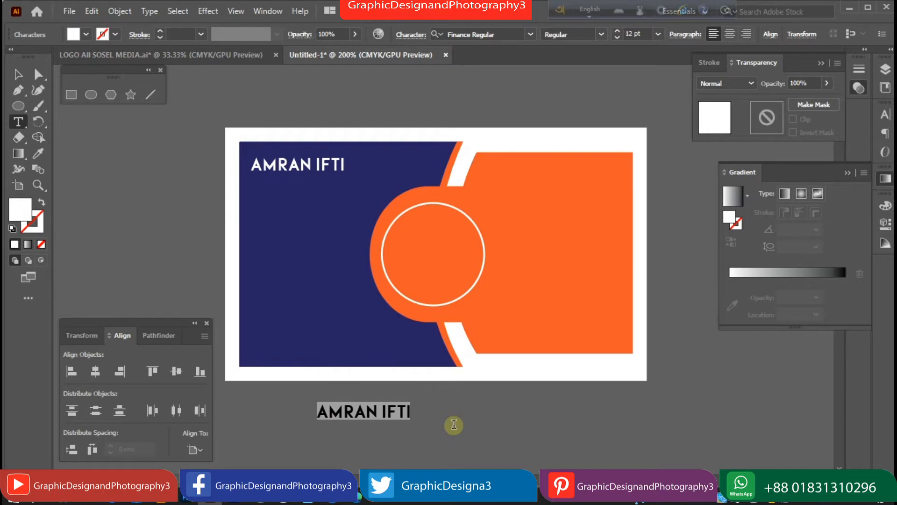
{"action": "type", "text": "GRAPHIC"}
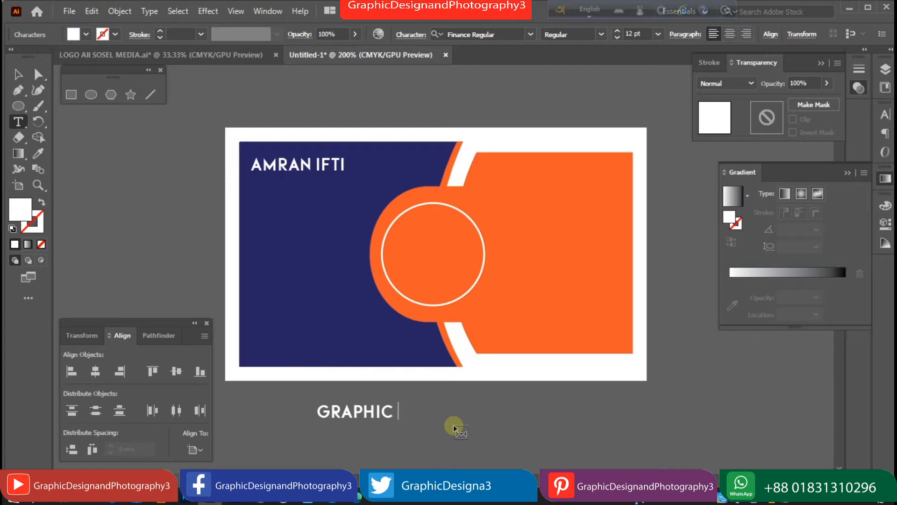
{"action": "type", "text": " DESIGNER"}
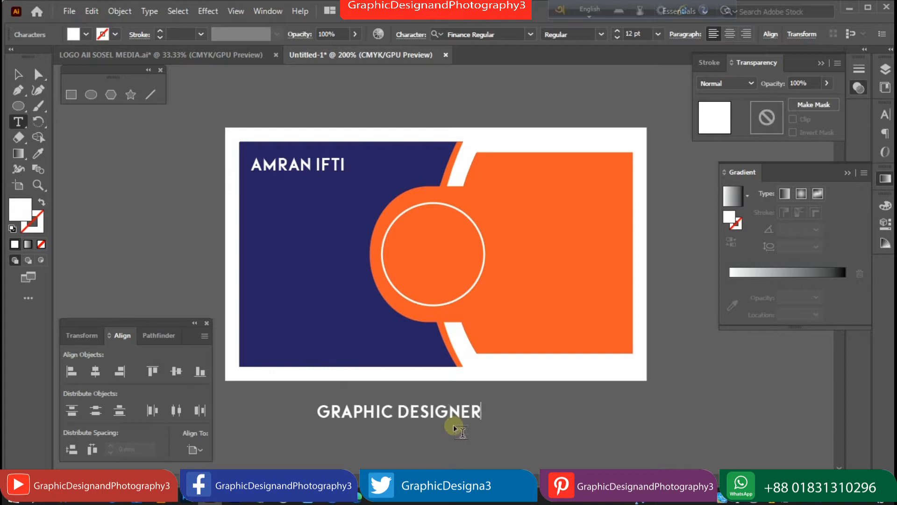
{"action": "left_click", "coordinate": [18, 74]}
{"action": "left_click", "coordinate": [530, 34]}
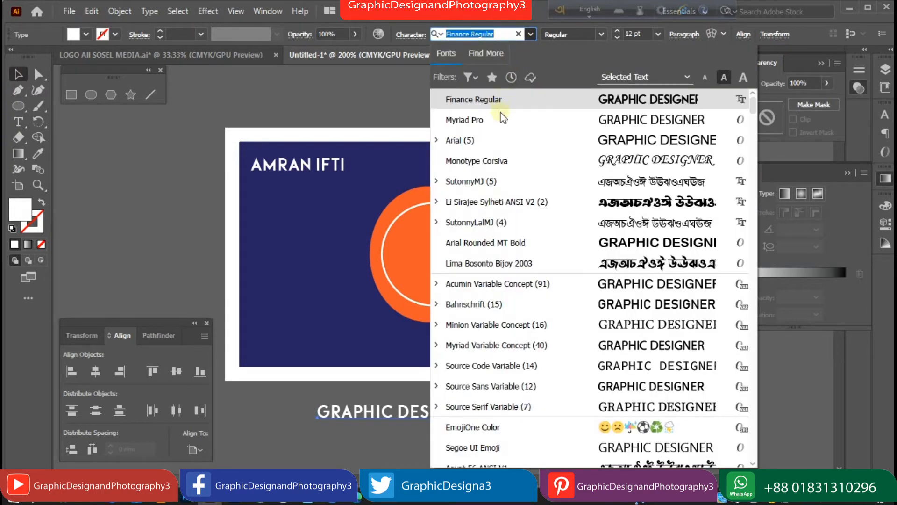
{"action": "left_click", "coordinate": [485, 138]}
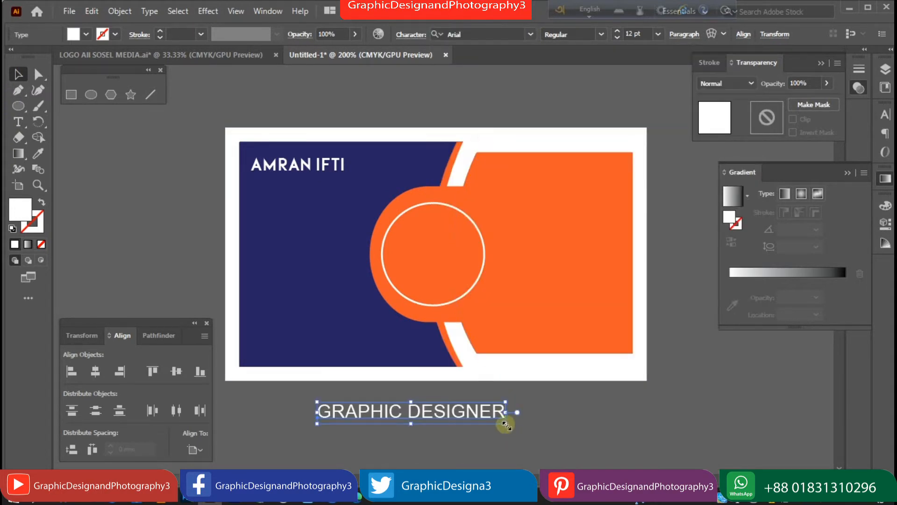
{"action": "left_click", "coordinate": [616, 32]}
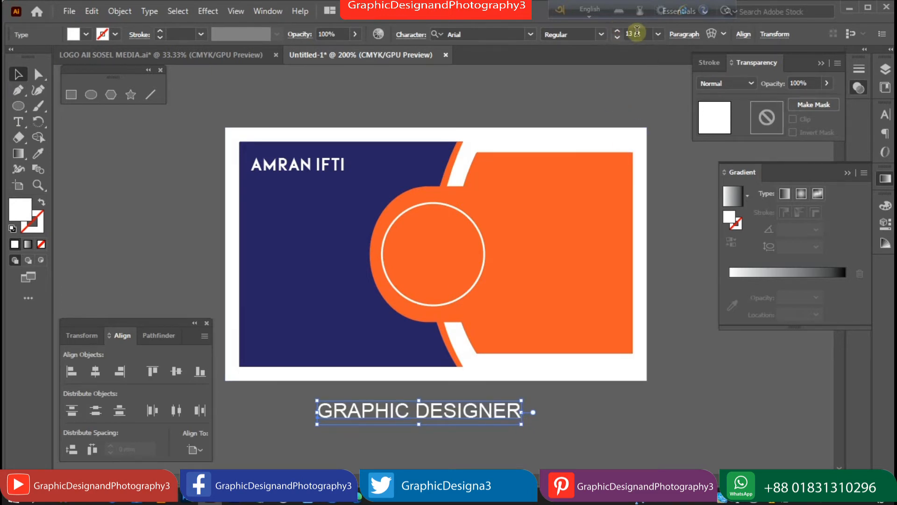
{"action": "left_click", "coordinate": [657, 34]}
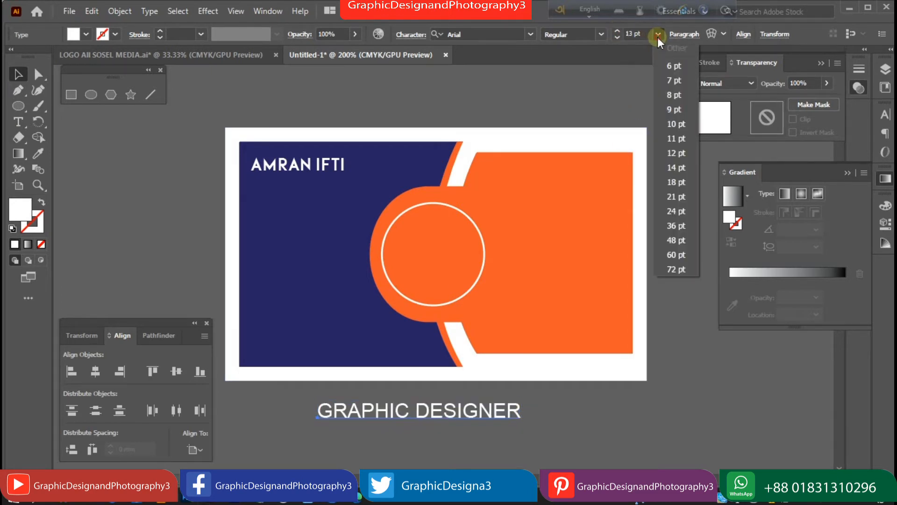
{"action": "left_click", "coordinate": [672, 67]}
Place the GRAPHIC DESIGNER line under the name and colour it orange.
{"action": "left_click_drag", "start_coordinate": [397, 415], "coordinate": [332, 182]}
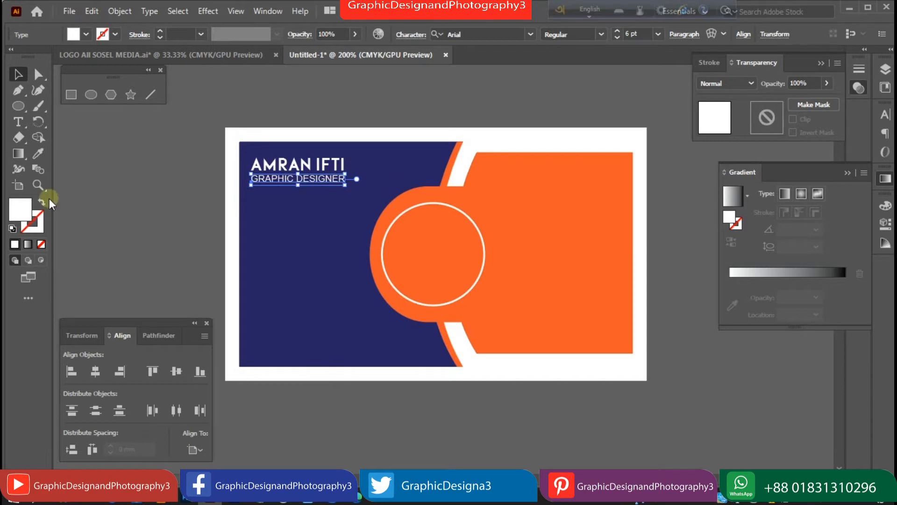
{"action": "left_click", "coordinate": [86, 34]}
{"action": "left_click", "coordinate": [120, 57]}
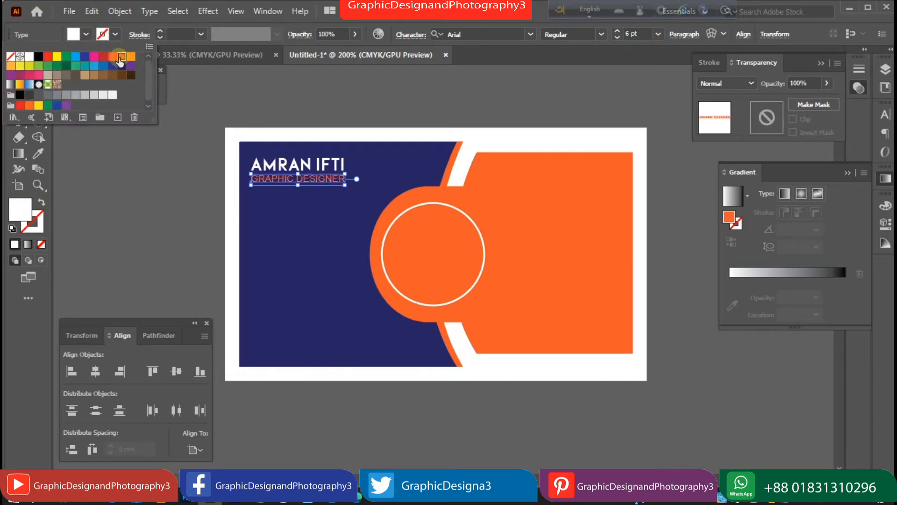
{"action": "left_click", "coordinate": [155, 169]}
{"action": "left_click", "coordinate": [154, 167]}
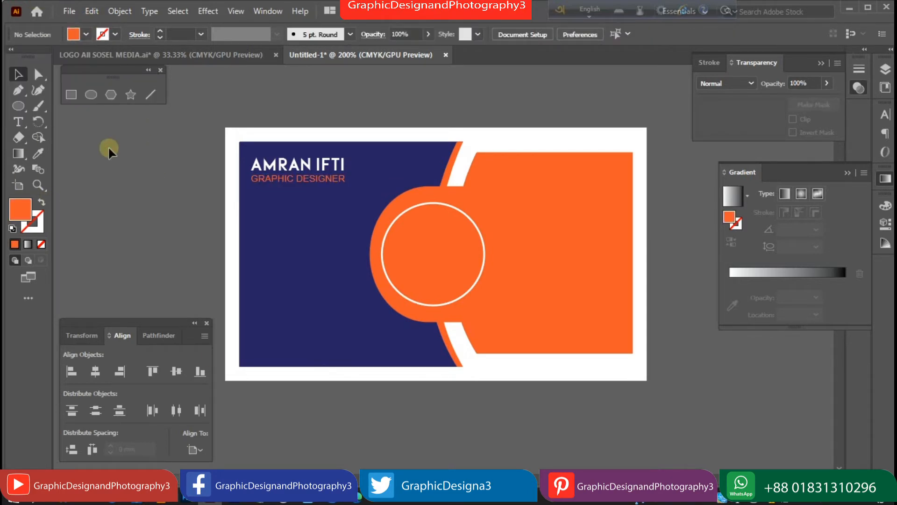
{"action": "left_click", "coordinate": [152, 94]}
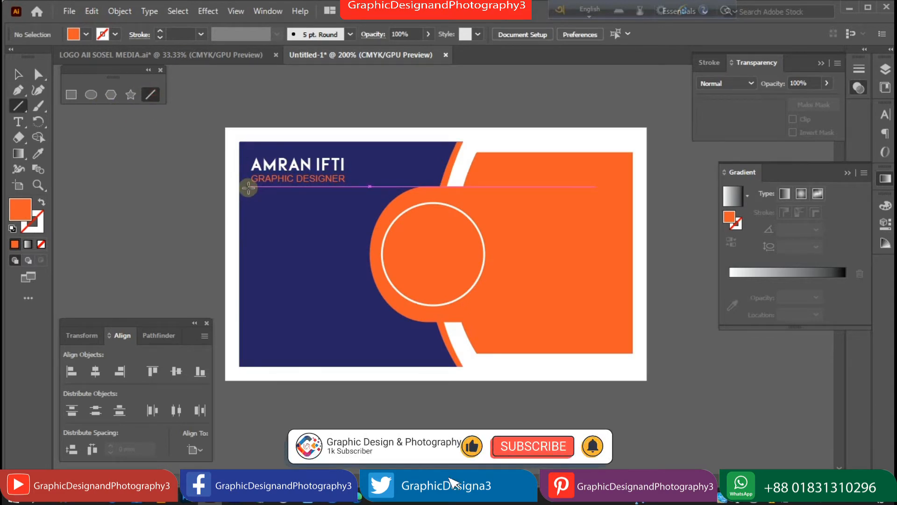
Draw a horizontal rule under the subtitle with a white 0.75 pt stroke.
{"action": "left_click_drag", "start_coordinate": [249, 188], "coordinate": [343, 186]}
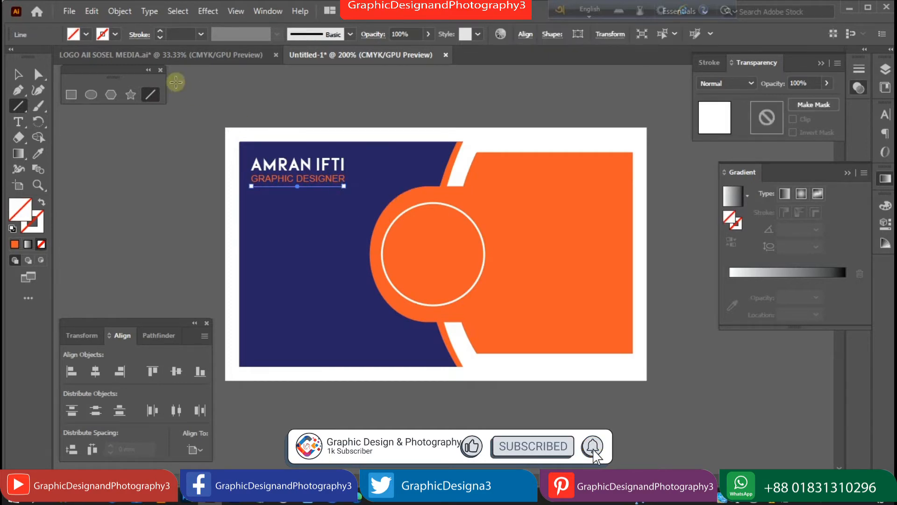
{"action": "left_click", "coordinate": [113, 35]}
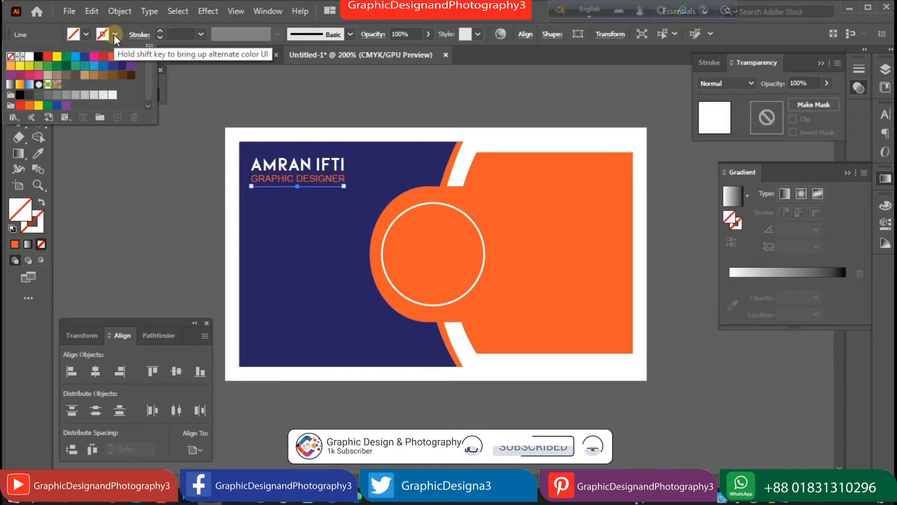
{"action": "left_click", "coordinate": [28, 57]}
{"action": "key", "text": "Escape"}
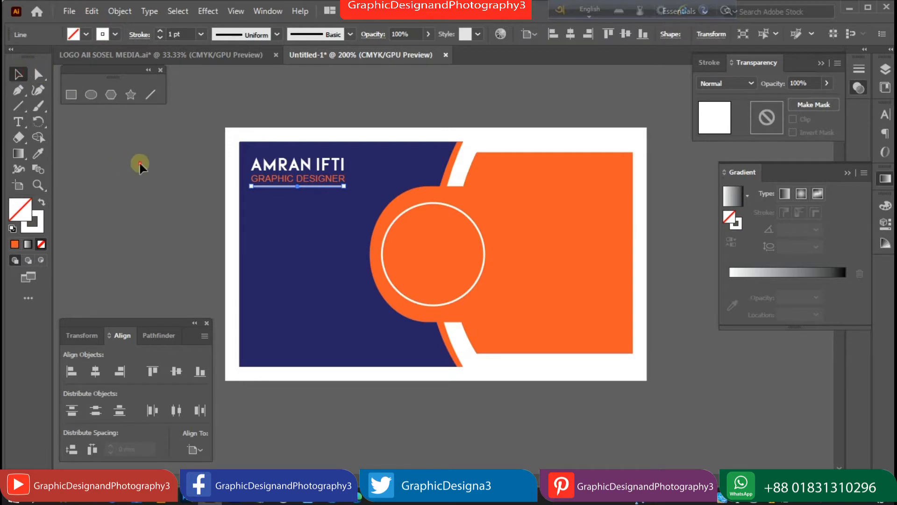
{"action": "left_click", "coordinate": [139, 162]}
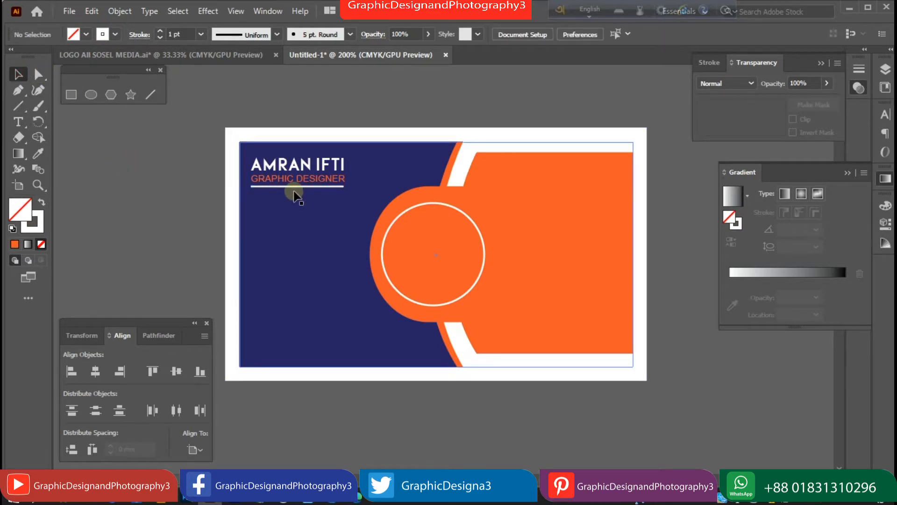
{"action": "left_click", "coordinate": [160, 36]}
{"action": "left_click", "coordinate": [161, 154]}
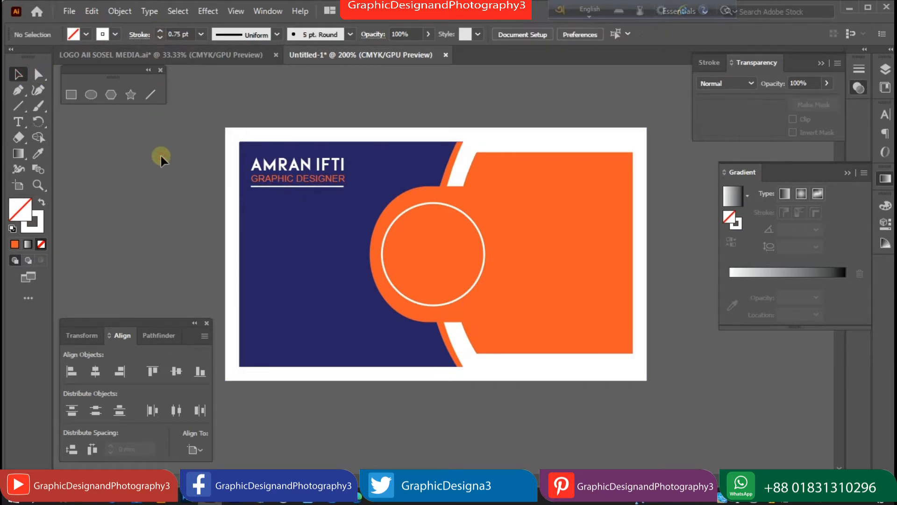
Draw a shorter orange line over the middle of the white rule.
{"action": "scroll", "coordinate": [325, 204], "scroll_direction": "up", "scroll_amount": 3}
{"action": "left_click_drag", "start_coordinate": [527, 257], "coordinate": [210, 124]}
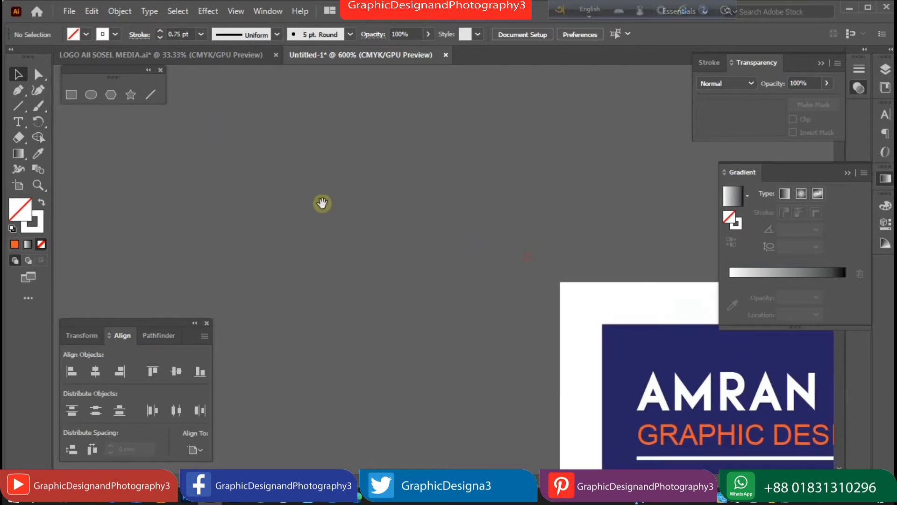
{"action": "scroll", "coordinate": [439, 257], "scroll_direction": "up", "scroll_amount": 2}
{"action": "scroll", "coordinate": [445, 279], "scroll_direction": "up", "scroll_amount": 1}
{"action": "left_click", "coordinate": [20, 107]}
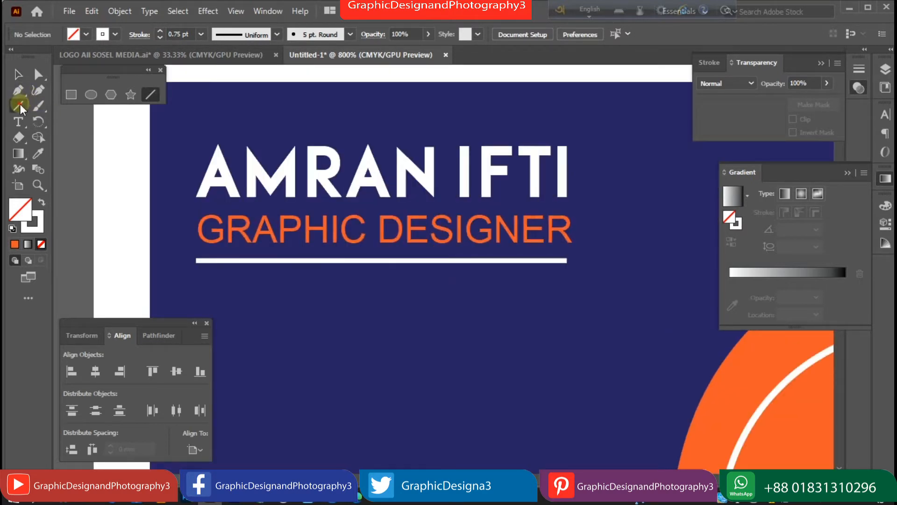
{"action": "left_click_drag", "start_coordinate": [328, 260], "coordinate": [441, 261]}
{"action": "left_click", "coordinate": [115, 34]}
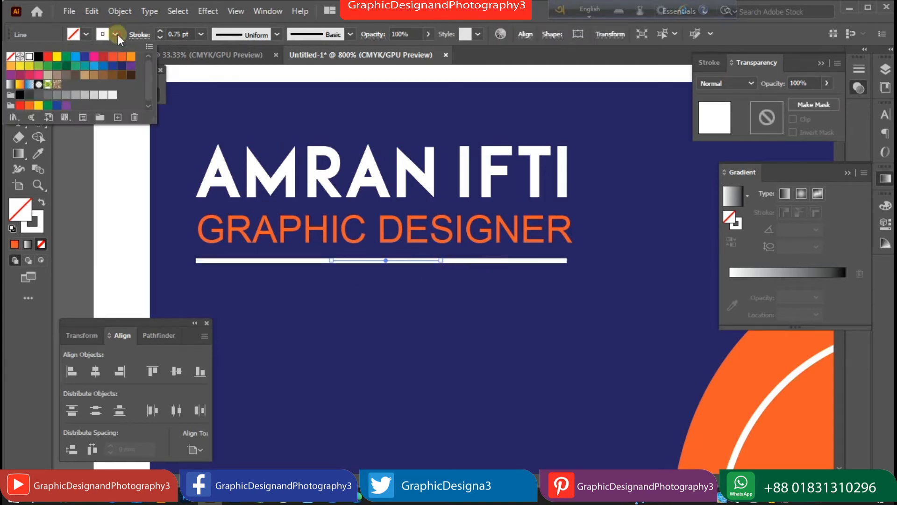
{"action": "left_click", "coordinate": [123, 57]}
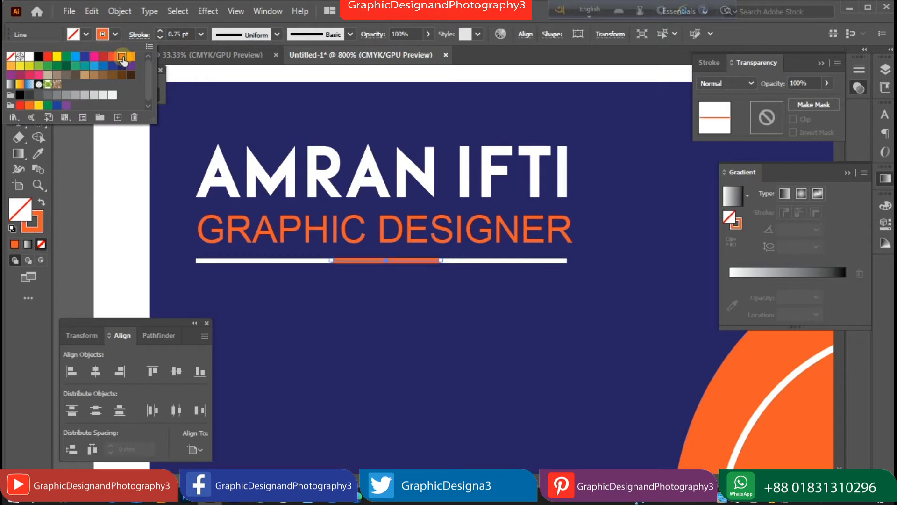
{"action": "left_click", "coordinate": [72, 162]}
{"action": "left_click", "coordinate": [19, 75]}
{"action": "left_click", "coordinate": [70, 162]}
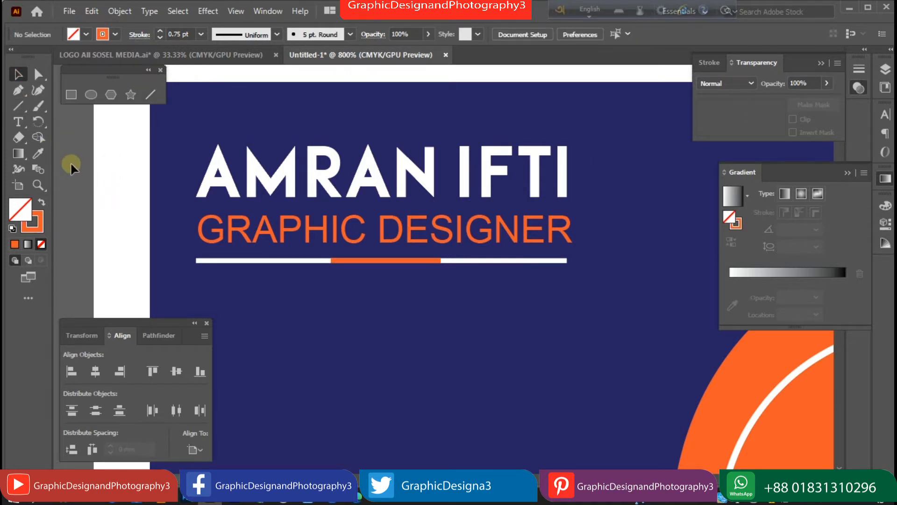
{"action": "key", "text": "ctrl+minus"}
{"action": "key", "text": "ctrl+minus"}
{"action": "key", "text": "ctrl+minus"}
{"action": "key", "text": "ctrl+minus"}
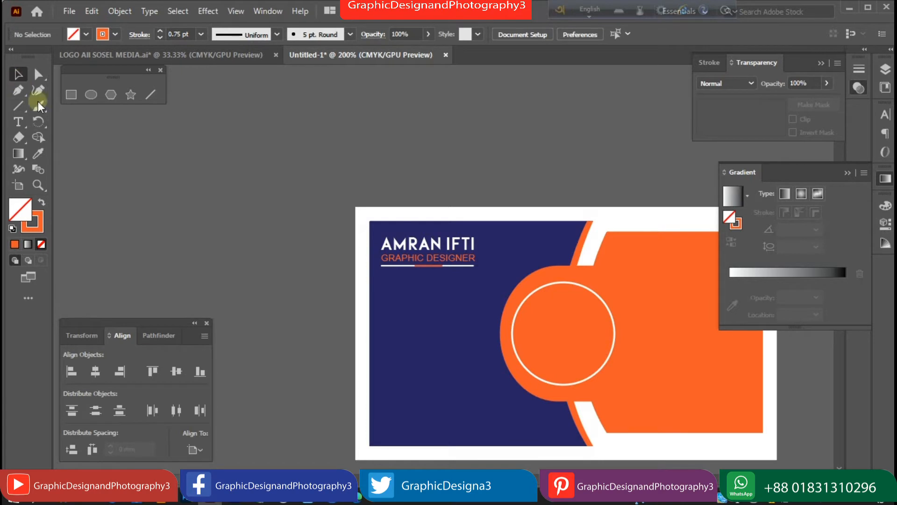
Copy the phone, location, globe, QR code and Gmail icons from the social media logo file beside the card.
{"action": "left_click", "coordinate": [21, 74]}
{"action": "left_click_drag", "start_coordinate": [428, 275], "coordinate": [371, 190]}
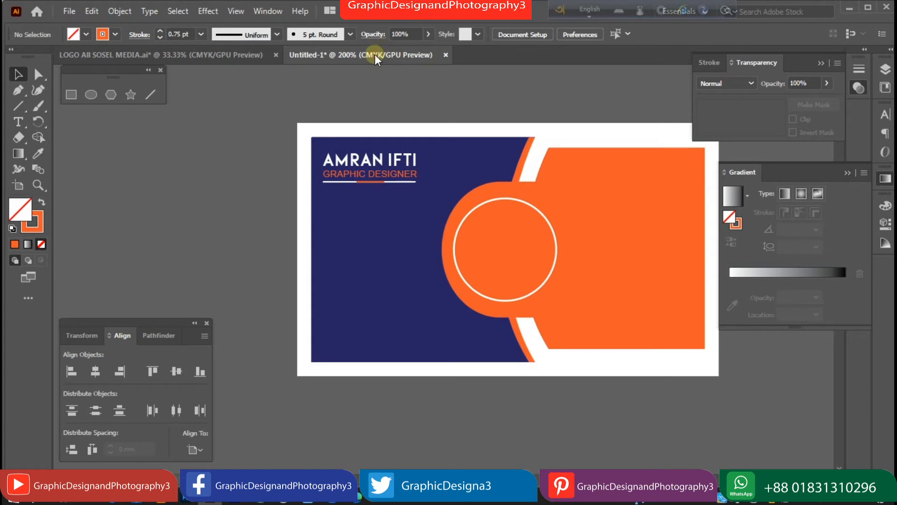
{"action": "left_click", "coordinate": [217, 57]}
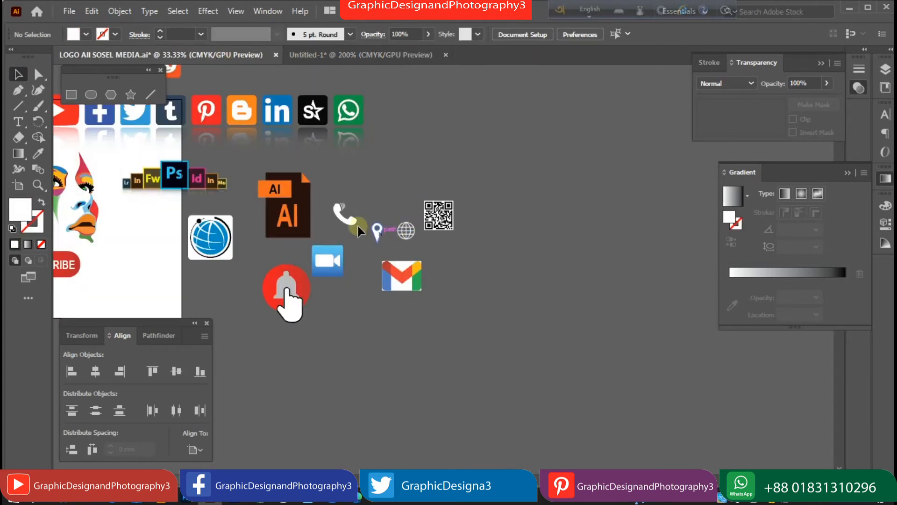
{"action": "left_click_drag", "start_coordinate": [462, 231], "coordinate": [477, 232]}
{"action": "left_click", "coordinate": [412, 278], "text": "shift"}
{"action": "left_click_drag", "start_coordinate": [396, 291], "coordinate": [277, 210]}
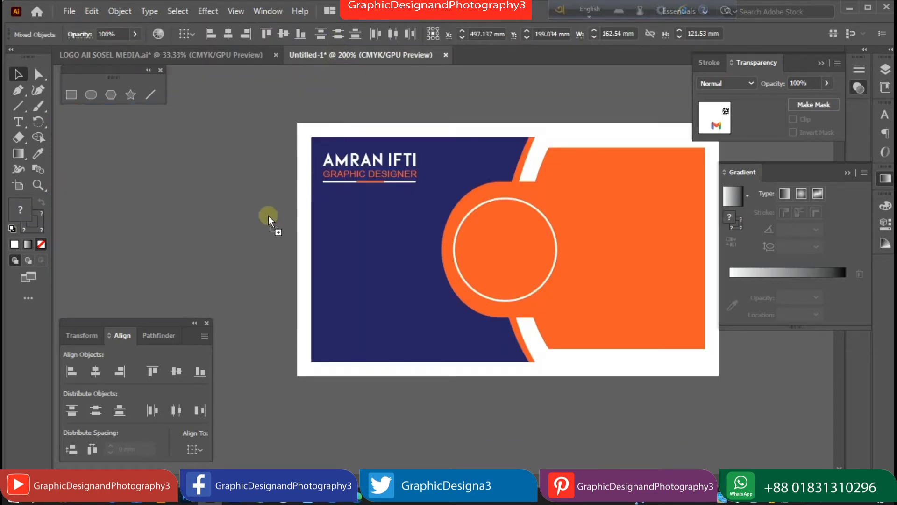
{"action": "left_click_drag", "start_coordinate": [161, 209], "coordinate": [161, 209]}
Resize the pasted icons, shrinking them first and then enlarging them.
{"action": "left_click_drag", "start_coordinate": [506, 279], "coordinate": [245, 237]}
{"action": "left_click", "coordinate": [244, 235]}
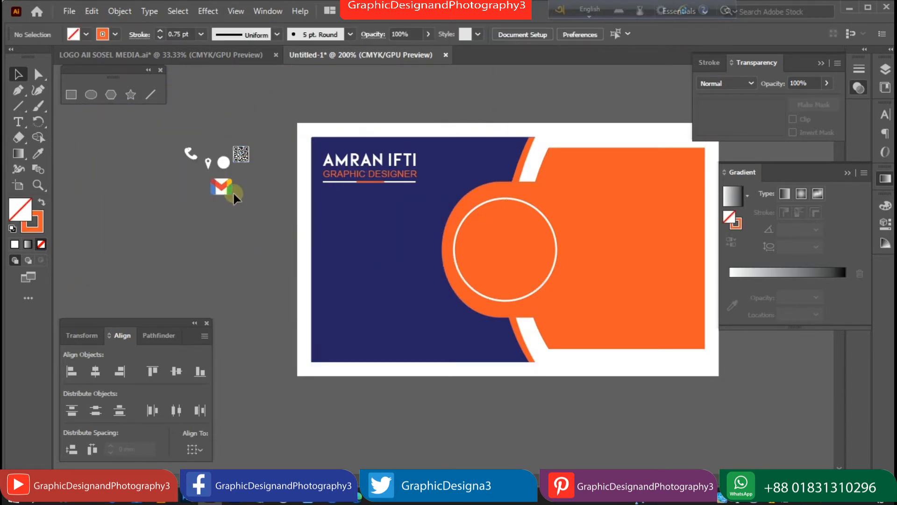
{"action": "left_click", "coordinate": [225, 190]}
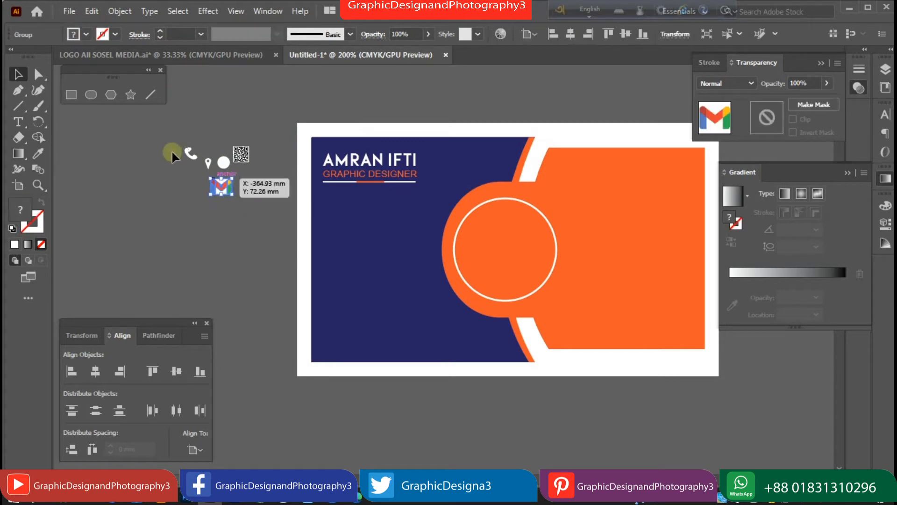
{"action": "left_click_drag", "start_coordinate": [256, 205], "coordinate": [281, 238]}
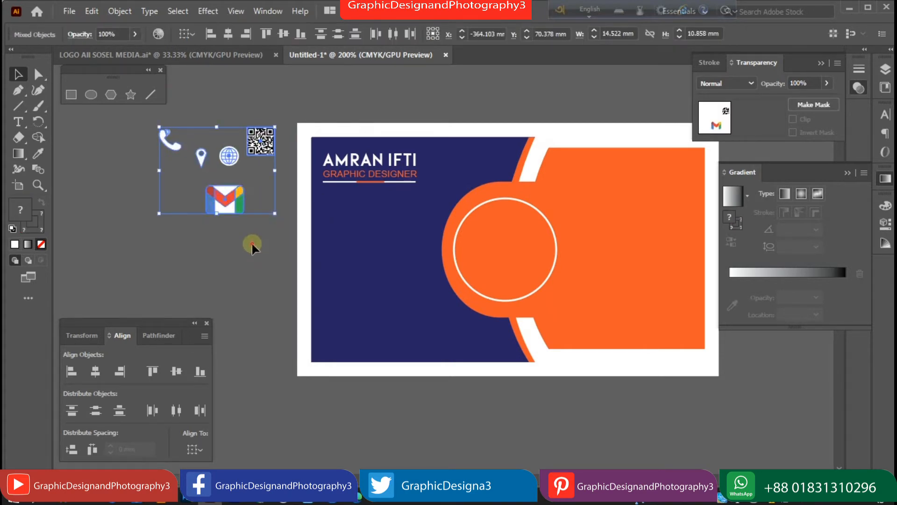
{"action": "left_click", "coordinate": [252, 243]}
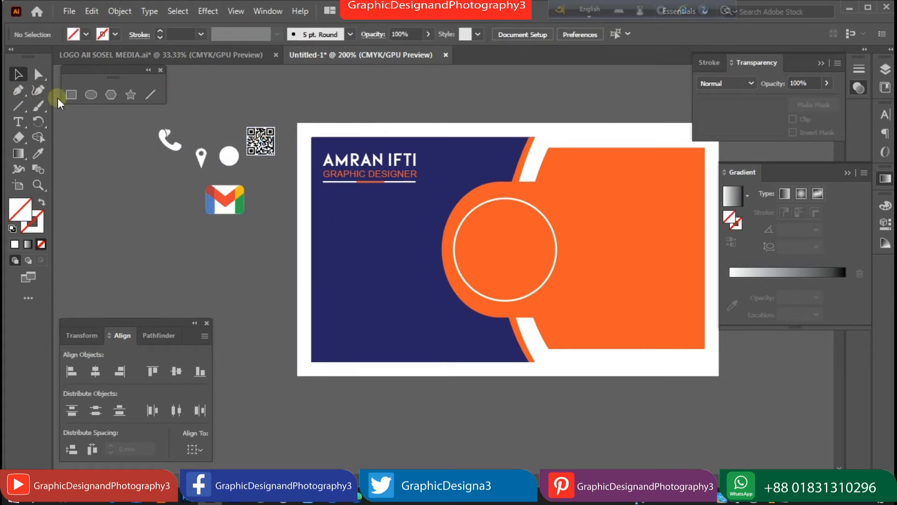
{"action": "left_click", "coordinate": [91, 95]}
Draw a 10 mm circle filled orange with a white outline.
{"action": "left_click", "coordinate": [210, 249]}
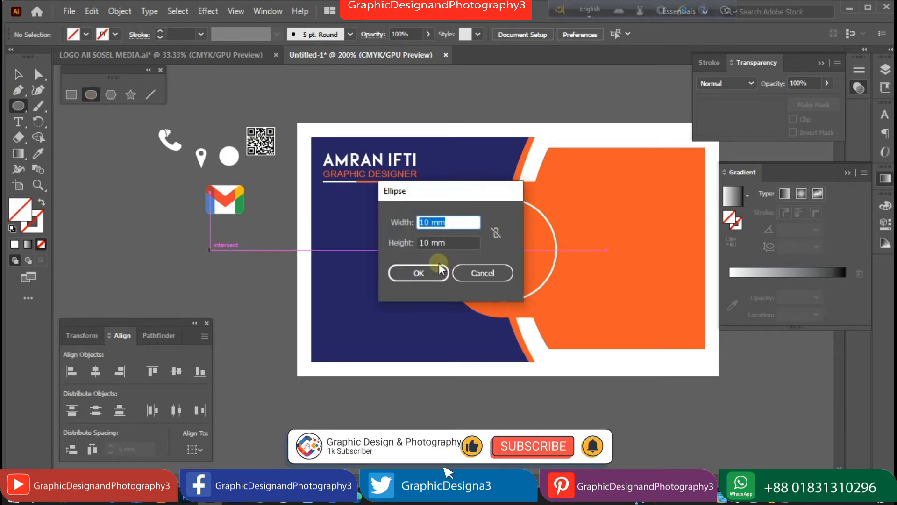
{"action": "left_click", "coordinate": [400, 273]}
{"action": "left_click", "coordinate": [18, 74]}
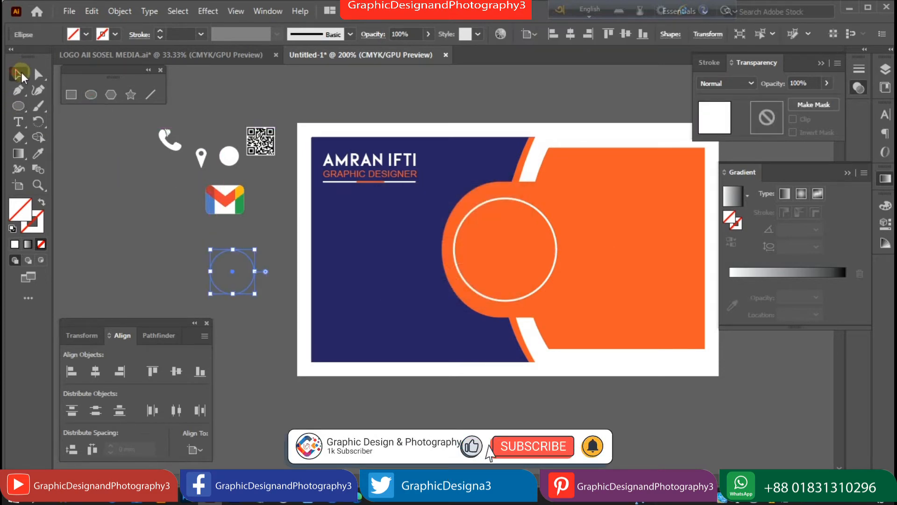
{"action": "left_click", "coordinate": [86, 35]}
{"action": "left_click", "coordinate": [117, 55]}
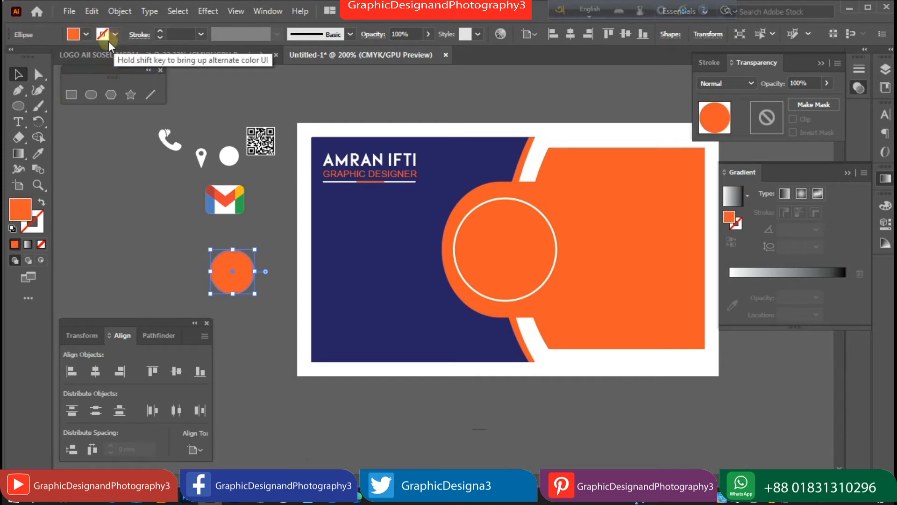
{"action": "left_click", "coordinate": [115, 34]}
{"action": "left_click", "coordinate": [29, 57]}
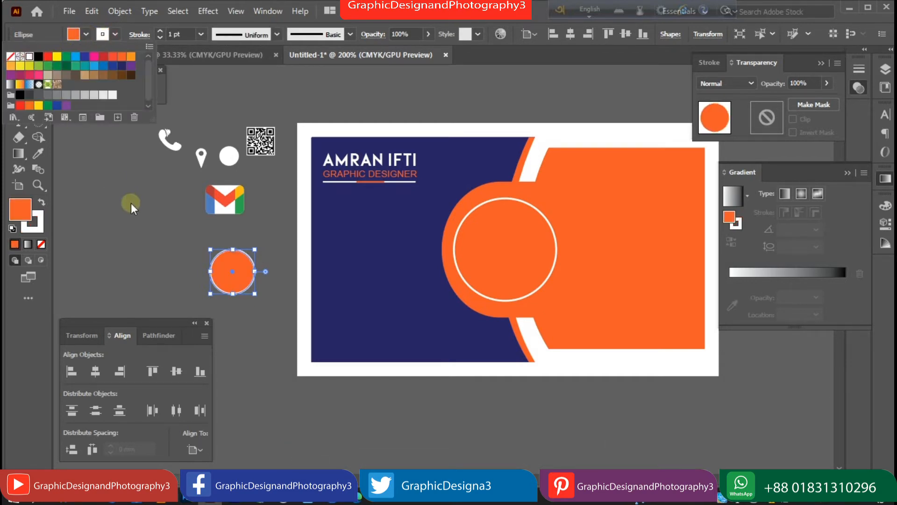
{"action": "left_click", "coordinate": [161, 32]}
{"action": "left_click", "coordinate": [161, 38]}
Shrink the circle, thin its white outline to 0.25 pt and position it at left.
{"action": "left_click_drag", "start_coordinate": [256, 296], "coordinate": [337, 274]}
{"action": "left_click", "coordinate": [358, 278], "text": "ctrl"}
{"action": "left_click", "coordinate": [358, 278], "text": "ctrl"}
{"action": "left_click_drag", "start_coordinate": [461, 262], "coordinate": [311, 286]}
{"action": "left_click", "coordinate": [159, 30]}
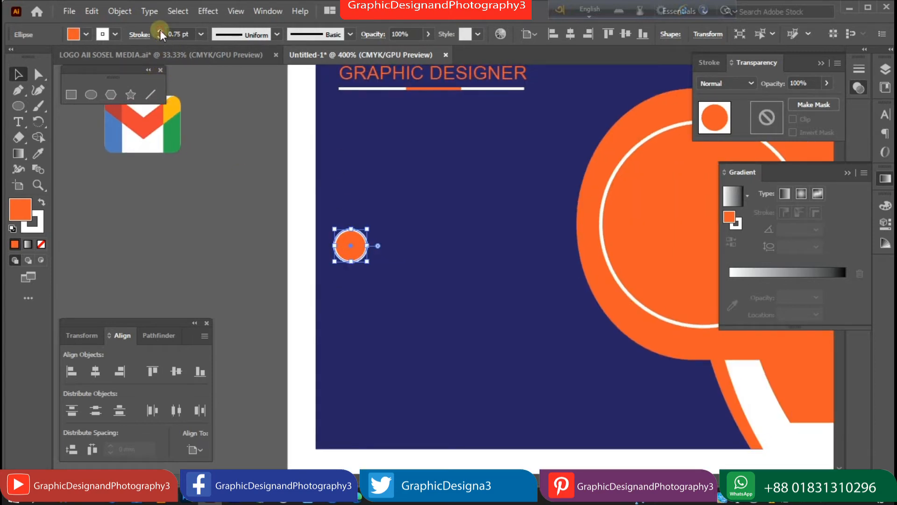
{"action": "left_click", "coordinate": [159, 38]}
{"action": "left_click", "coordinate": [159, 37]}
{"action": "left_click", "coordinate": [233, 216]}
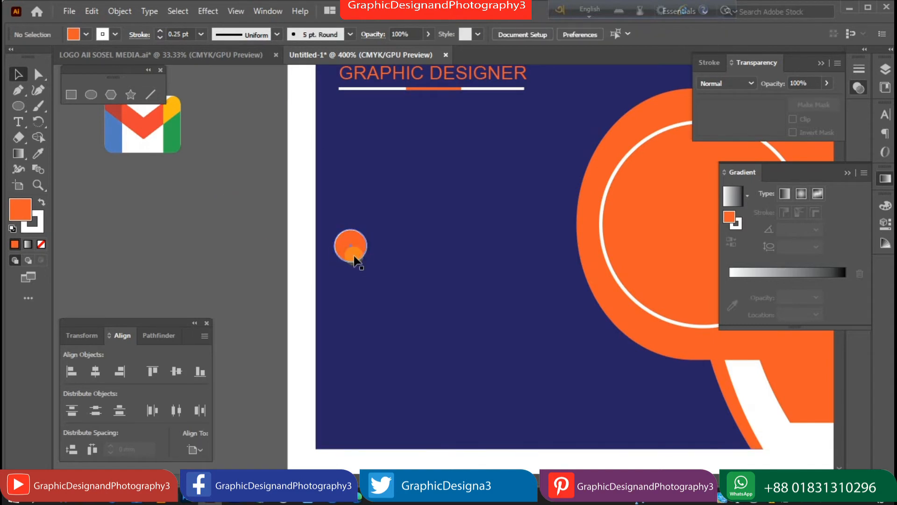
{"action": "left_click_drag", "start_coordinate": [356, 256], "coordinate": [358, 304]}
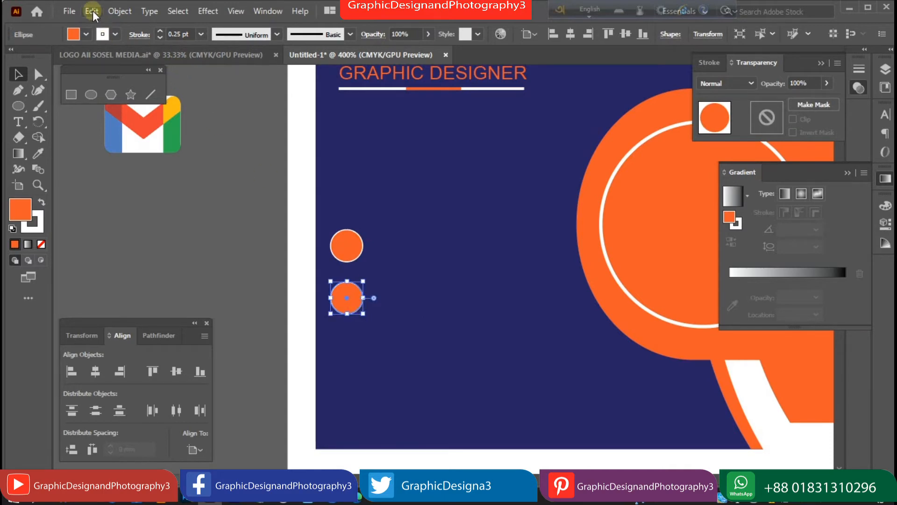
Delete the Zoom logo that was pasted by mistake.
{"action": "left_click", "coordinate": [92, 10]}
{"action": "left_click", "coordinate": [122, 90]}
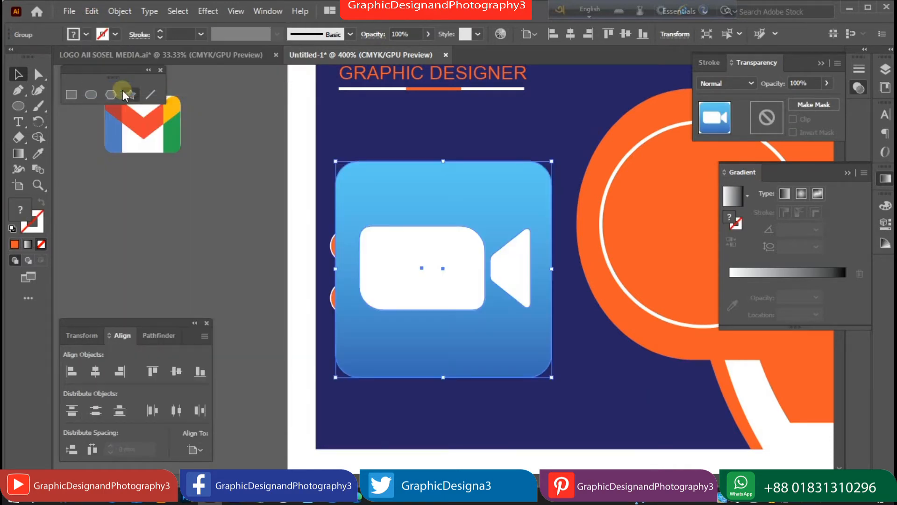
{"action": "key", "text": "Delete"}
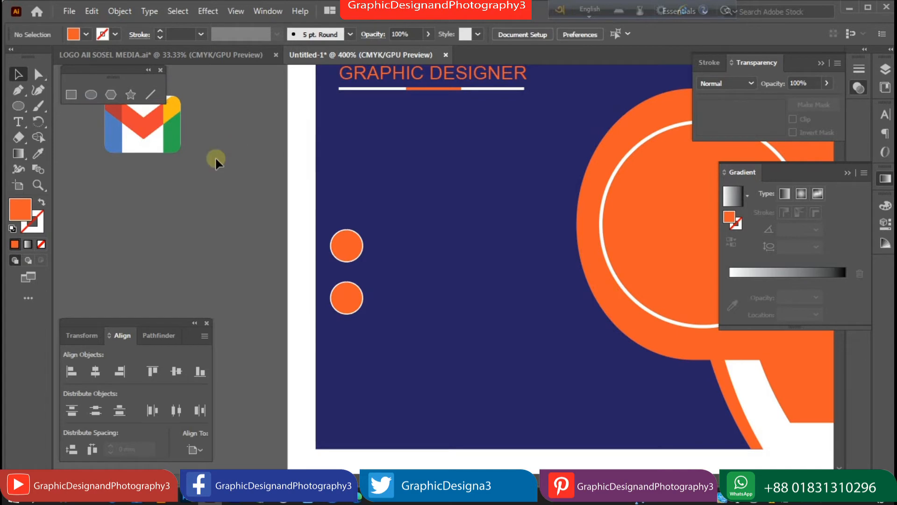
Copy the circle downward into a column of four and apply Distribute Vertical Center.
{"action": "left_click", "coordinate": [357, 312]}
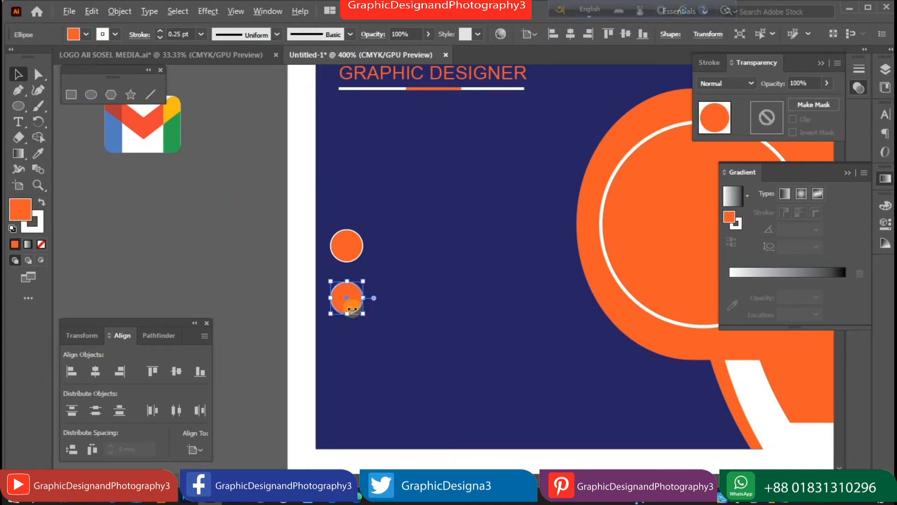
{"action": "left_click_drag", "start_coordinate": [357, 308], "coordinate": [355, 411]}
{"action": "left_click", "coordinate": [358, 351], "text": "shift"}
{"action": "left_click", "coordinate": [354, 302], "text": "shift"}
{"action": "left_click", "coordinate": [350, 254], "text": "shift"}
{"action": "left_click", "coordinate": [158, 409]}
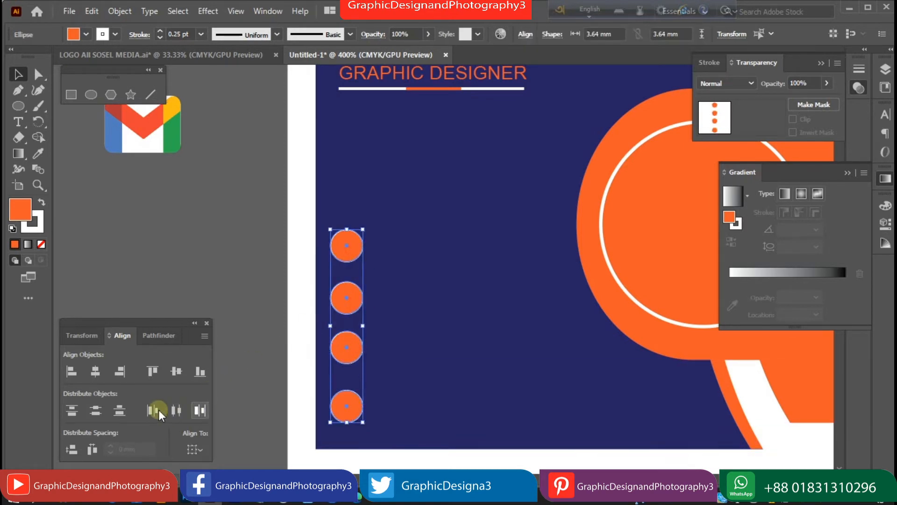
{"action": "left_click", "coordinate": [186, 247]}
{"action": "key", "text": "ctrl+minus"}
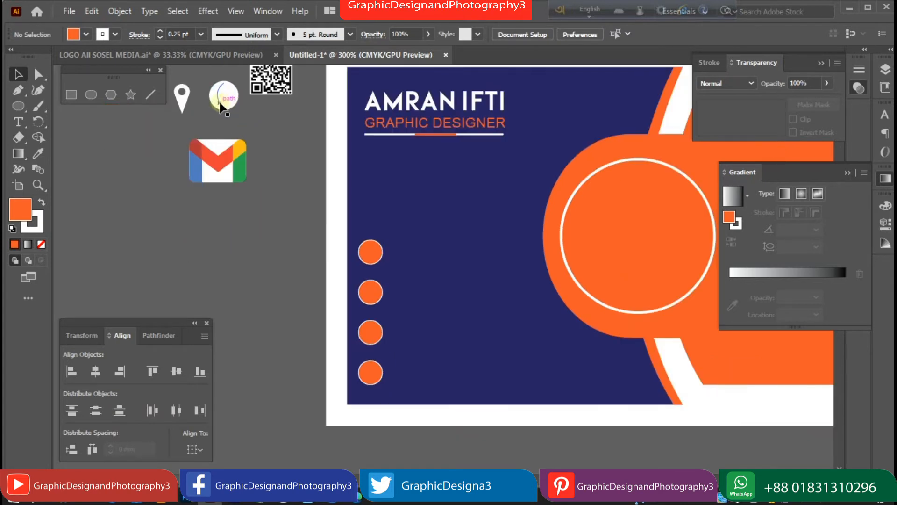
Move the globe icon below the Gmail icon, then undo a first attempt at placing it.
{"action": "left_click_drag", "start_coordinate": [217, 96], "coordinate": [224, 239]}
{"action": "left_click", "coordinate": [257, 218]}
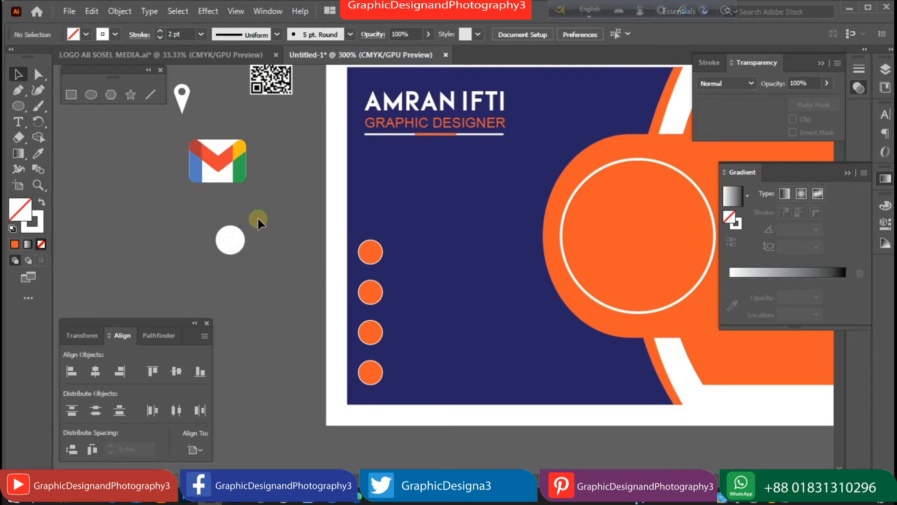
{"action": "left_click", "coordinate": [244, 241]}
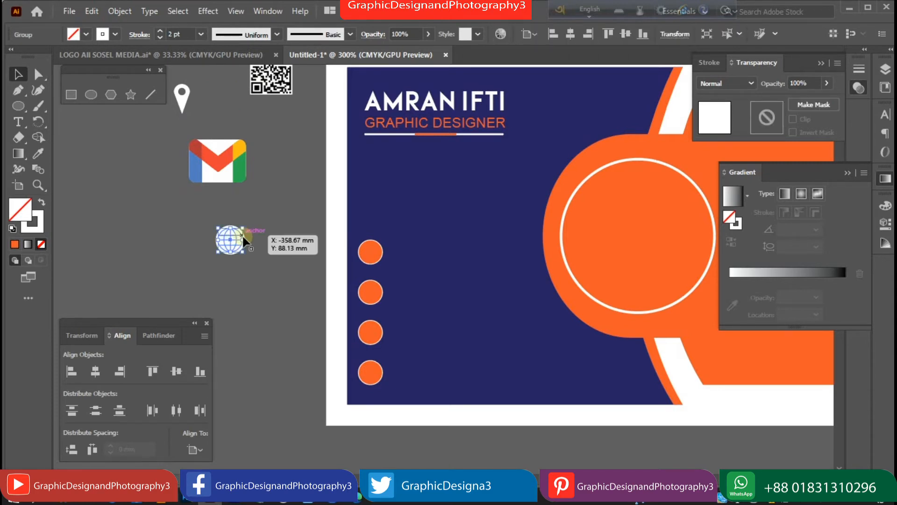
{"action": "key", "text": "ctrl+plus"}
{"action": "key", "text": "ctrl+plus"}
{"action": "left_click_drag", "start_coordinate": [245, 248], "coordinate": [503, 262]}
{"action": "key", "text": "ctrl+plus"}
{"action": "left_click_drag", "start_coordinate": [419, 245], "coordinate": [231, 215]}
{"action": "left_click", "coordinate": [361, 246], "text": "ctrl"}
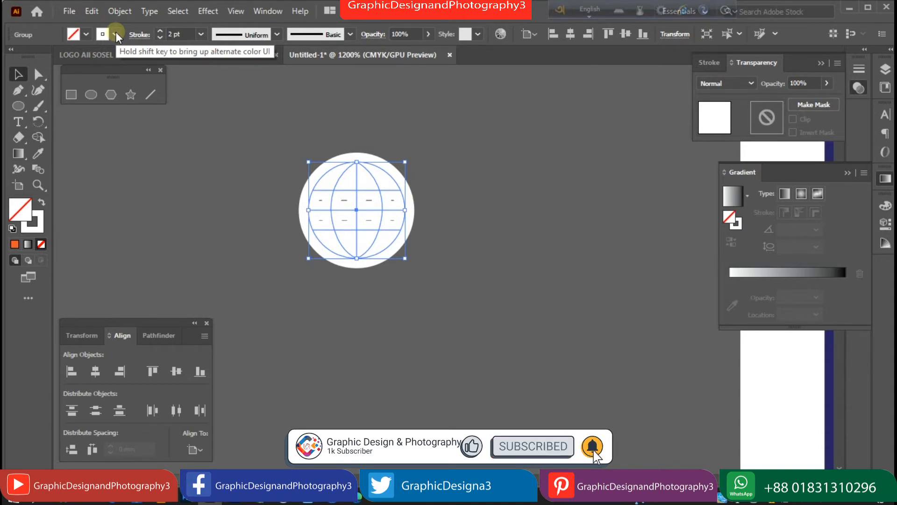
{"action": "key", "text": "ctrl+minus"}
{"action": "key", "text": "ctrl+minus"}
{"action": "key", "text": "ctrl+minus"}
{"action": "left_click", "coordinate": [485, 336]}
{"action": "left_click_drag", "start_coordinate": [443, 264], "coordinate": [634, 399]}
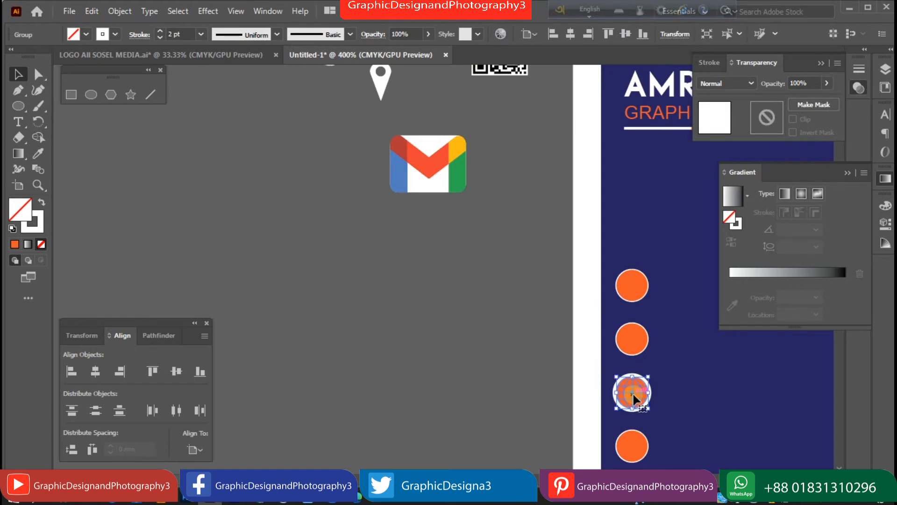
{"action": "key", "text": "ctrl+z"}
Bring all five contact icons to the front with Arrange > Bring to Front.
{"action": "right_click", "coordinate": [449, 269]}
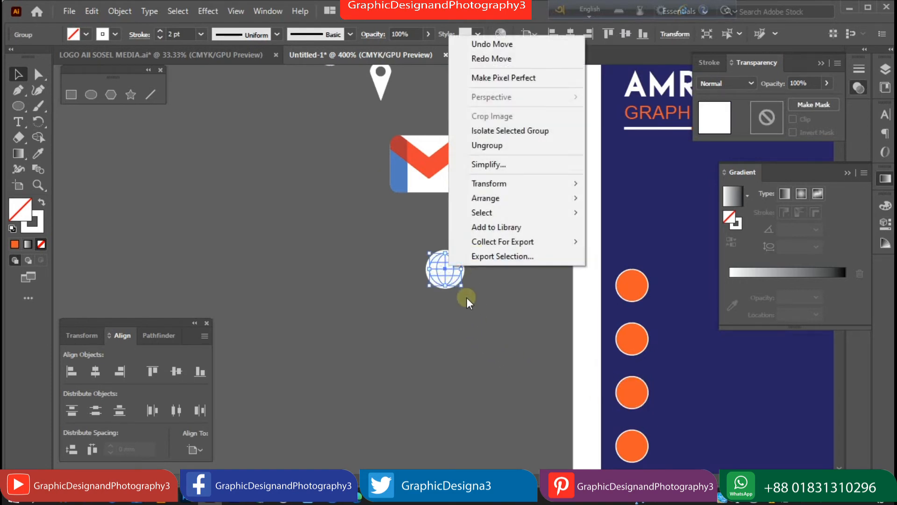
{"action": "left_click", "coordinate": [413, 356]}
{"action": "key", "text": "ctrl+minus"}
{"action": "key", "text": "ctrl+minus"}
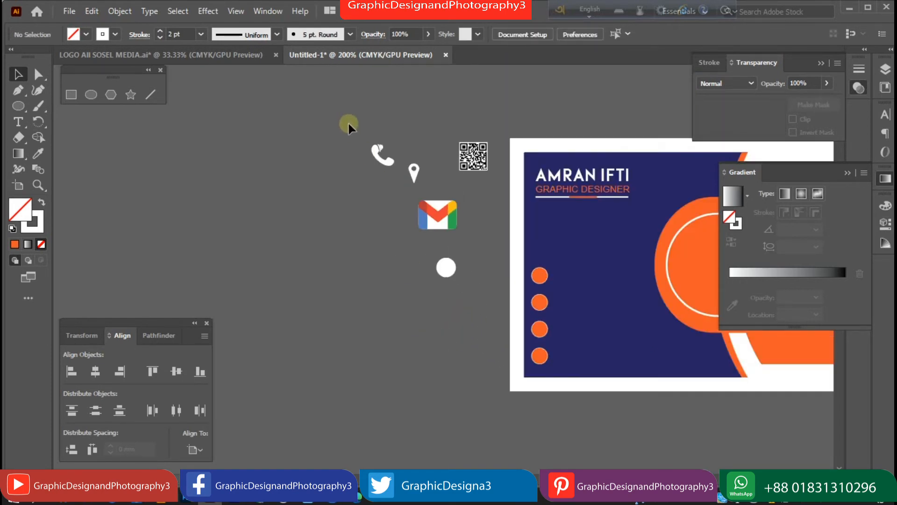
{"action": "left_click_drag", "start_coordinate": [490, 301], "coordinate": [489, 299]}
{"action": "right_click", "coordinate": [466, 149]}
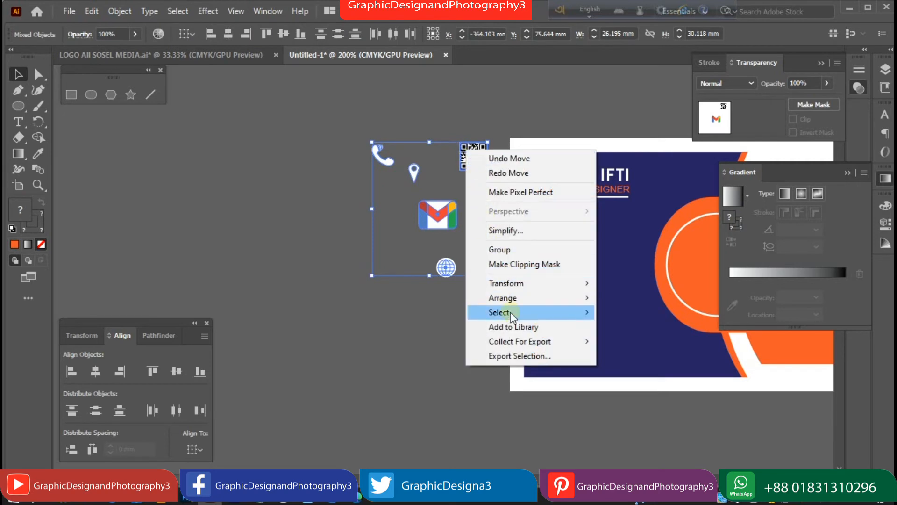
{"action": "mouse_move", "coordinate": [586, 317]}
{"action": "left_click", "coordinate": [622, 298]}
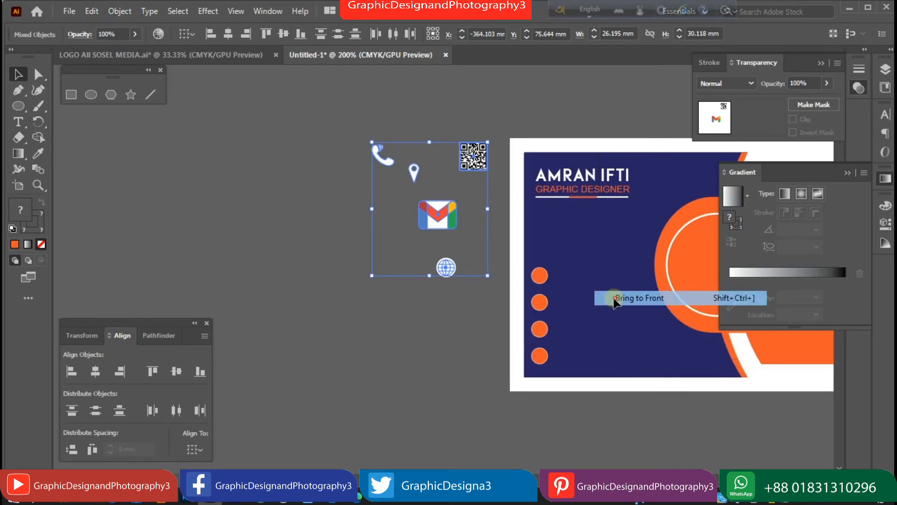
Move the globe onto the third orange circle, undoing an accidental circle move.
{"action": "left_click_drag", "start_coordinate": [451, 276], "coordinate": [544, 337]}
{"action": "left_click", "coordinate": [548, 334], "text": "ctrl"}
{"action": "left_click", "coordinate": [547, 334], "text": "ctrl"}
{"action": "left_click", "coordinate": [547, 334], "text": "ctrl"}
{"action": "left_click_drag", "start_coordinate": [365, 202], "coordinate": [498, 302]}
{"action": "left_click_drag", "start_coordinate": [400, 248], "coordinate": [600, 373]}
{"action": "left_click_drag", "start_coordinate": [402, 267], "coordinate": [220, 233]}
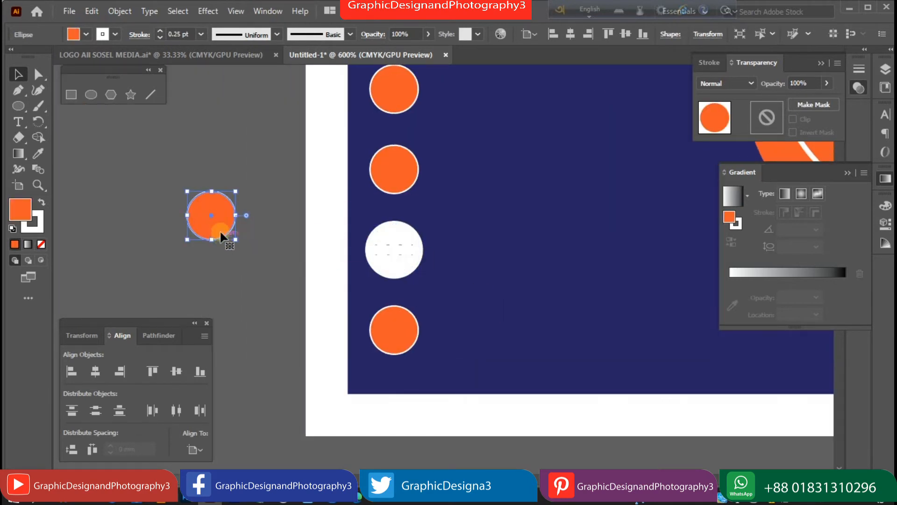
{"action": "key", "text": "ctrl+z"}
{"action": "key", "text": "ctrl+z"}
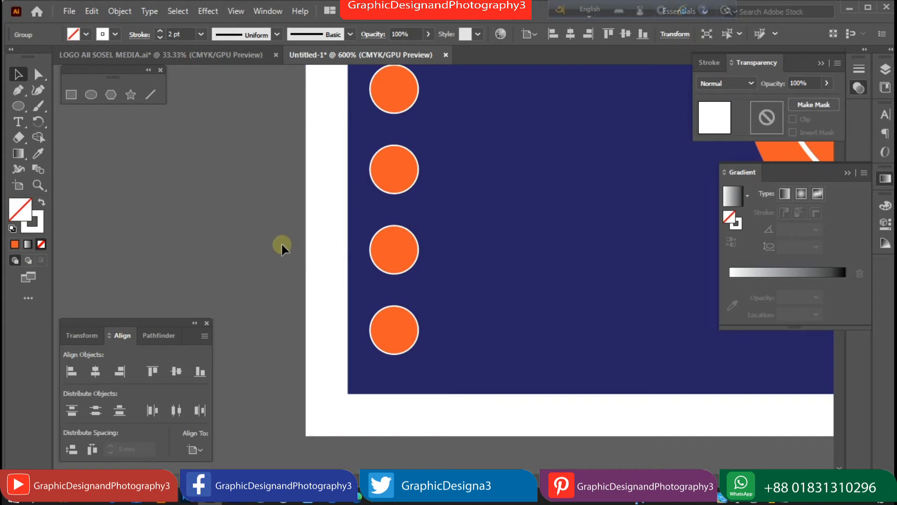
{"action": "key", "text": "ctrl+minus"}
{"action": "key", "text": "ctrl+minus"}
Try a black outline on the globe, undo it, and settle the white globe on the third circle.
{"action": "left_click", "coordinate": [448, 280]}
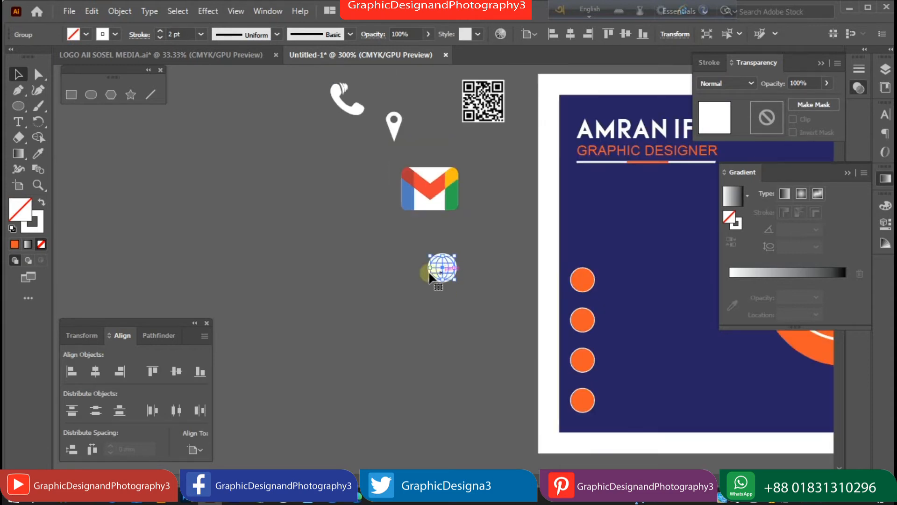
{"action": "left_click", "coordinate": [115, 34]}
{"action": "left_click", "coordinate": [36, 56]}
{"action": "left_click", "coordinate": [279, 221]}
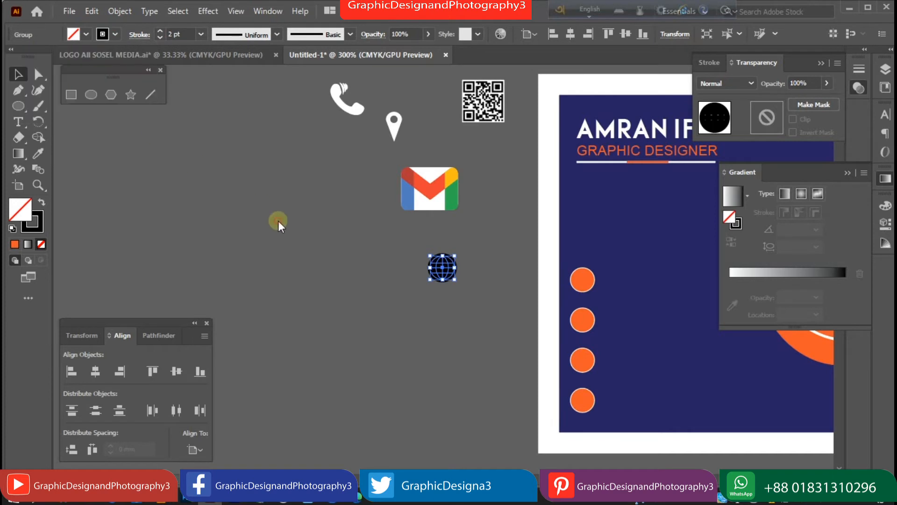
{"action": "left_click", "coordinate": [413, 273]}
{"action": "left_click", "coordinate": [447, 270]}
{"action": "left_click_drag", "start_coordinate": [452, 273], "coordinate": [315, 281]}
{"action": "left_click", "coordinate": [328, 277]}
{"action": "key", "text": "ctrl+z"}
{"action": "key", "text": "ctrl+z"}
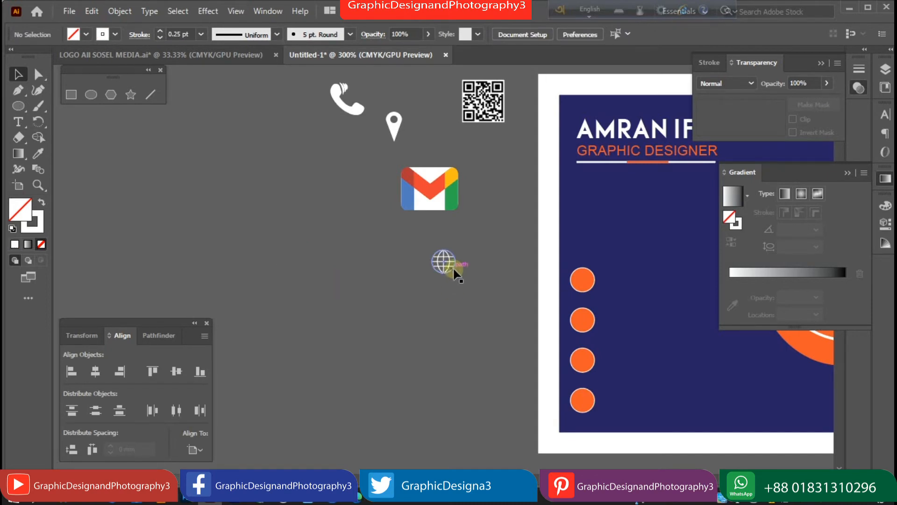
{"action": "left_click_drag", "start_coordinate": [448, 265], "coordinate": [590, 368]}
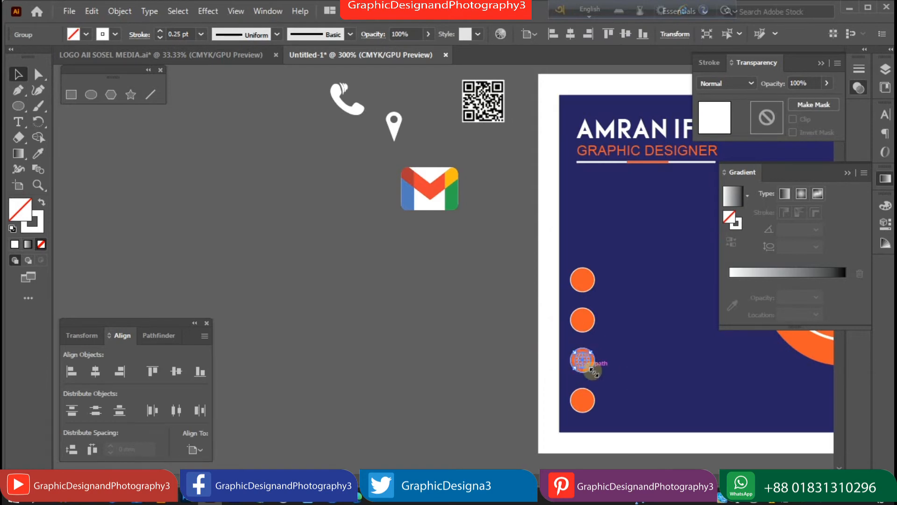
Shrink the Gmail icon to about 8.5 mm wide and place it on the second circle.
{"action": "left_click", "coordinate": [465, 344]}
{"action": "left_click", "coordinate": [445, 207]}
{"action": "left_click_drag", "start_coordinate": [458, 210], "coordinate": [440, 192]}
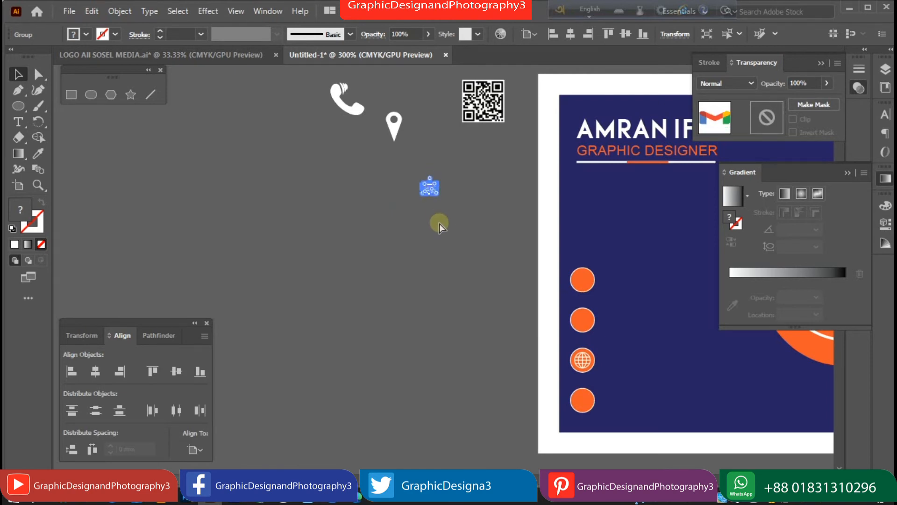
{"action": "left_click_drag", "start_coordinate": [438, 194], "coordinate": [586, 323]}
{"action": "left_click", "coordinate": [472, 315]}
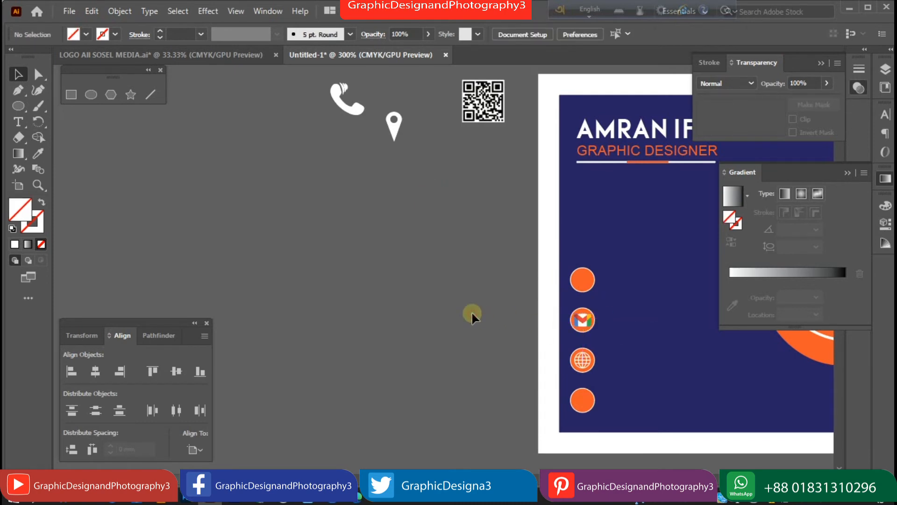
Move the phone icon toward the circles and shrink it slightly.
{"action": "left_click_drag", "start_coordinate": [364, 114], "coordinate": [553, 283]}
{"action": "key", "text": "ctrl+z"}
{"action": "left_click_drag", "start_coordinate": [408, 220], "coordinate": [589, 285]}
{"action": "left_click", "coordinate": [408, 245]}
{"action": "left_click", "coordinate": [413, 262]}
Shrink the location pin to fit inside the bottom circle and zoom out.
{"action": "left_click", "coordinate": [397, 142]}
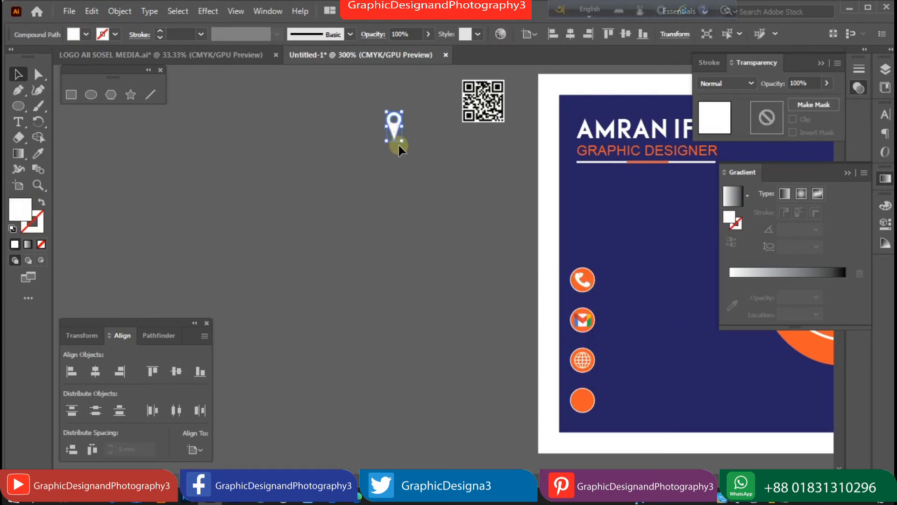
{"action": "left_click_drag", "start_coordinate": [401, 140], "coordinate": [590, 417]}
{"action": "left_click", "coordinate": [401, 159]}
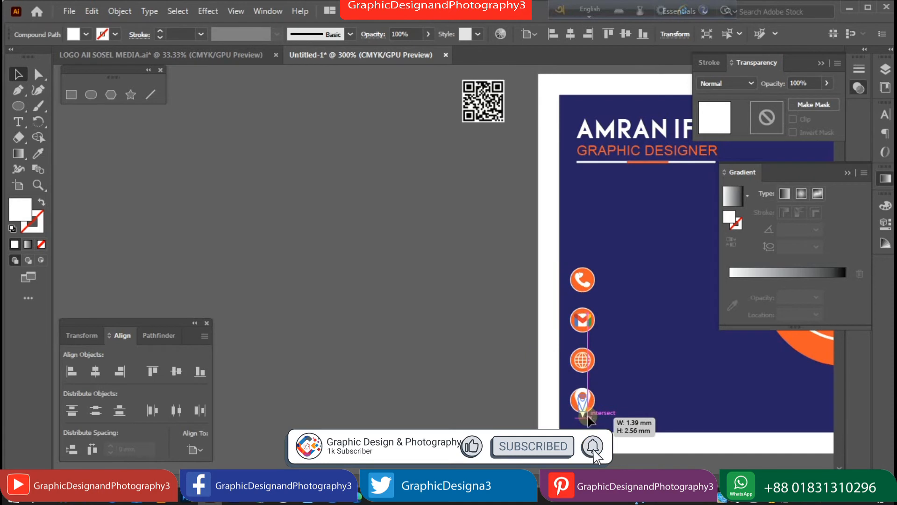
{"action": "left_click", "coordinate": [425, 361]}
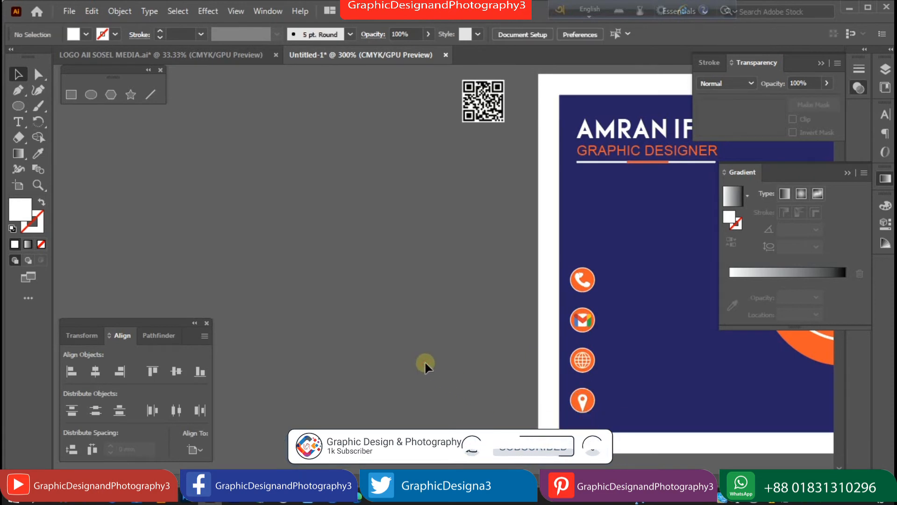
{"action": "left_click", "coordinate": [587, 410]}
{"action": "left_click", "coordinate": [585, 405]}
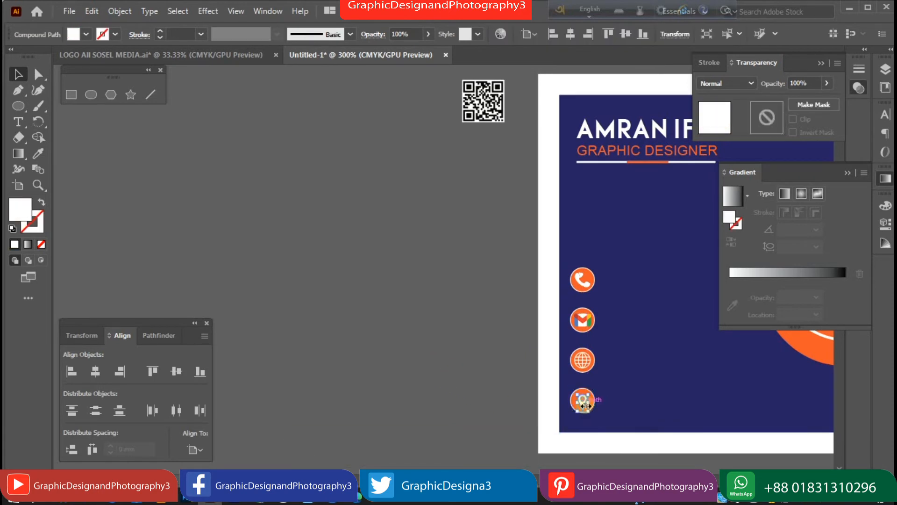
{"action": "left_click", "coordinate": [480, 345]}
{"action": "key", "text": "ctrl+minus"}
{"action": "left_click_drag", "start_coordinate": [643, 311], "coordinate": [386, 292]}
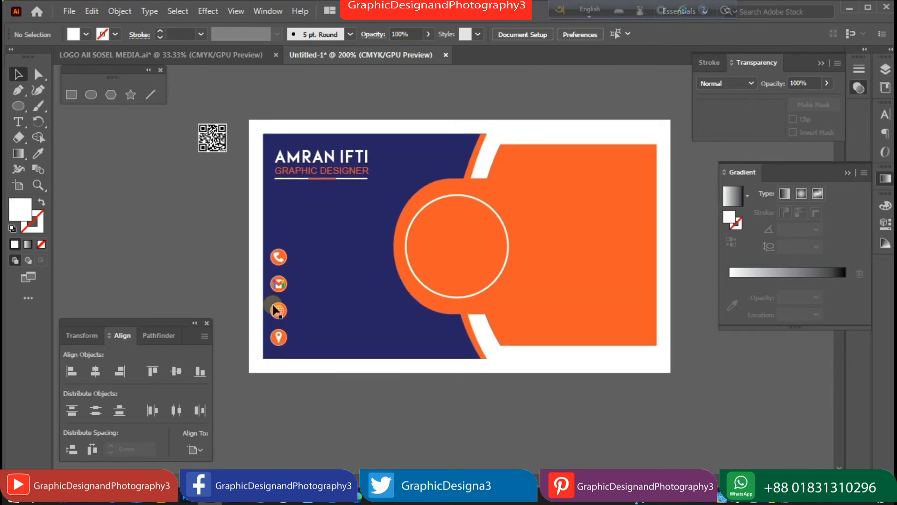
Type the phone number in white and place it beside the phone icon.
{"action": "left_click", "coordinate": [25, 130]}
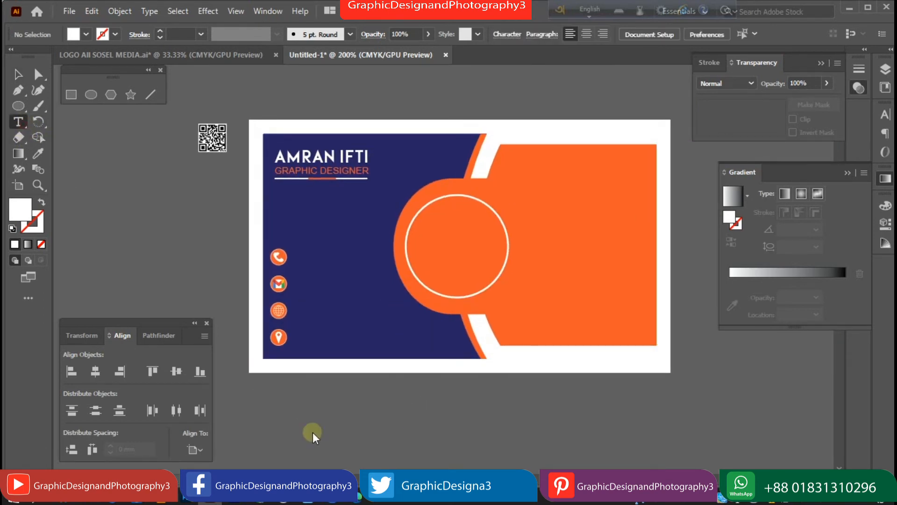
{"action": "left_click", "coordinate": [335, 402]}
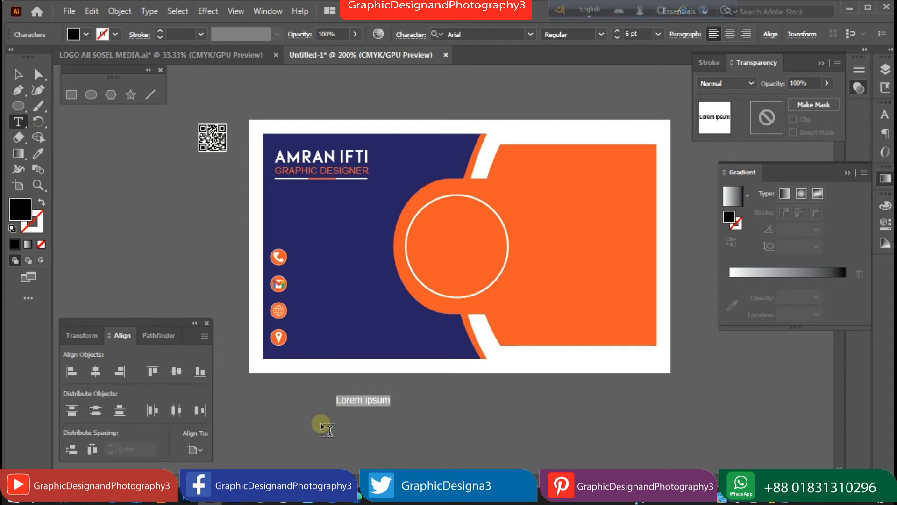
{"action": "key", "text": "BackSpace"}
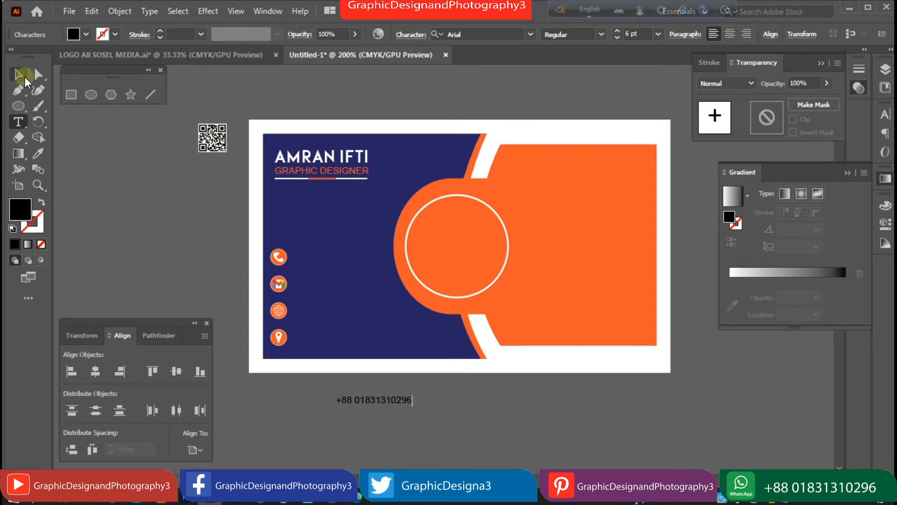
{"action": "left_click", "coordinate": [19, 75]}
{"action": "left_click", "coordinate": [86, 34]}
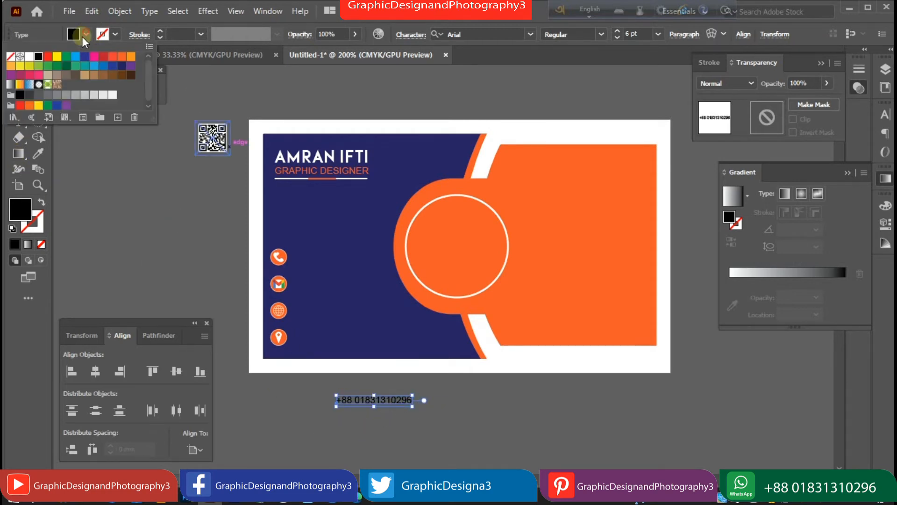
{"action": "left_click", "coordinate": [29, 57]}
{"action": "left_click_drag", "start_coordinate": [392, 402], "coordinate": [358, 265]}
{"action": "key", "text": "Up"}
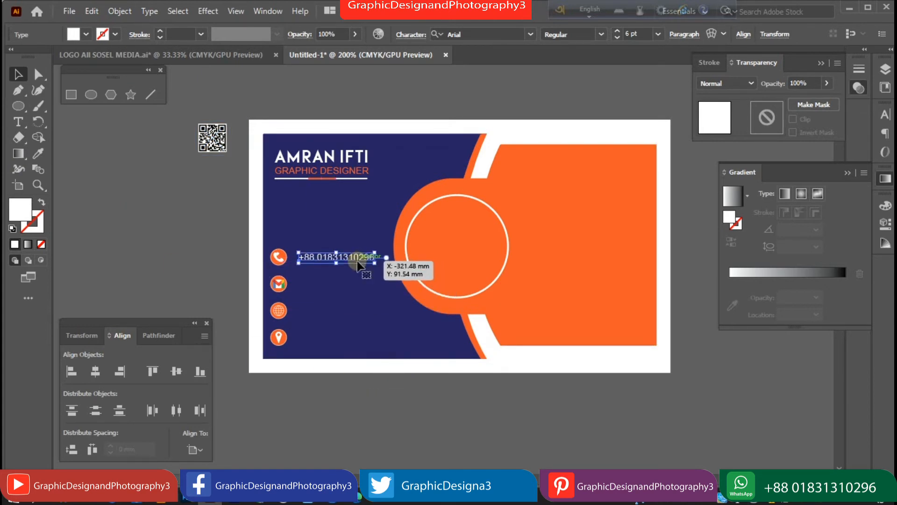
Copy the phone line to the mail row and start retyping it as the email address.
{"action": "left_click_drag", "start_coordinate": [358, 265], "coordinate": [358, 285]}
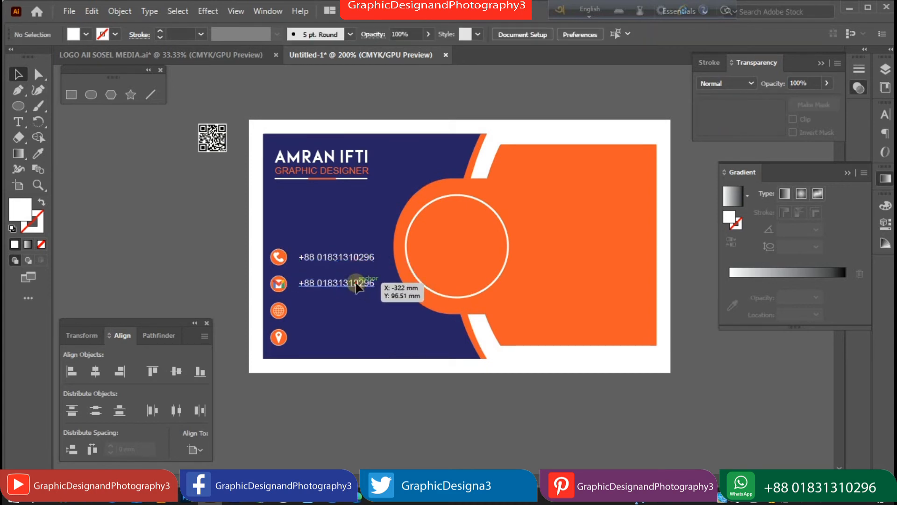
{"action": "double_click", "coordinate": [319, 283]}
{"action": "left_click_drag", "start_coordinate": [301, 283], "coordinate": [388, 290]}
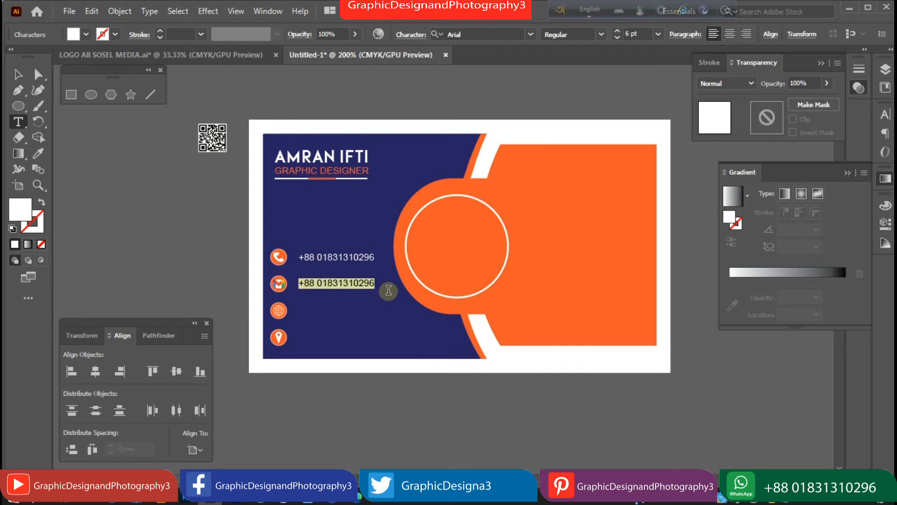
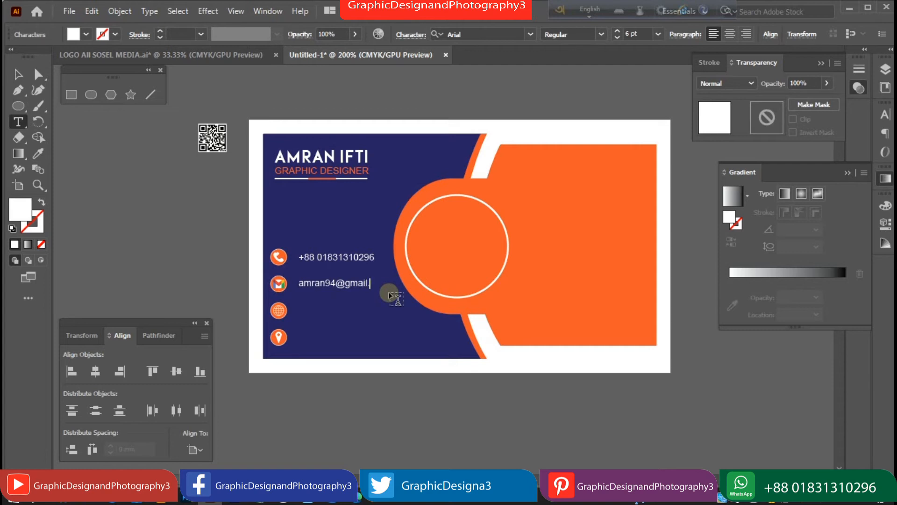
Copy the email line to the globe row and retype it as the website address.
{"action": "left_click", "coordinate": [18, 73]}
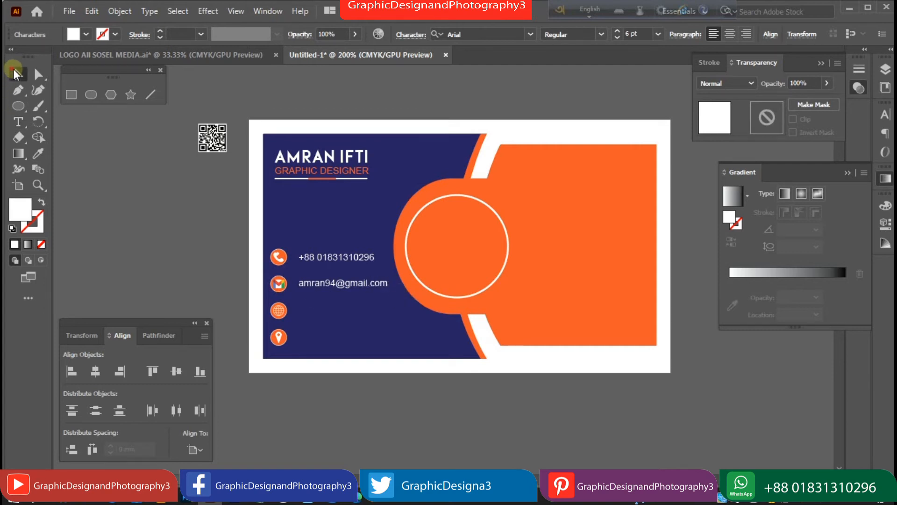
{"action": "left_click", "coordinate": [224, 242]}
{"action": "left_click_drag", "start_coordinate": [322, 289], "coordinate": [437, 320]}
{"action": "double_click", "coordinate": [317, 311]}
{"action": "type", "text": "www.daganbhuiyan.com"}
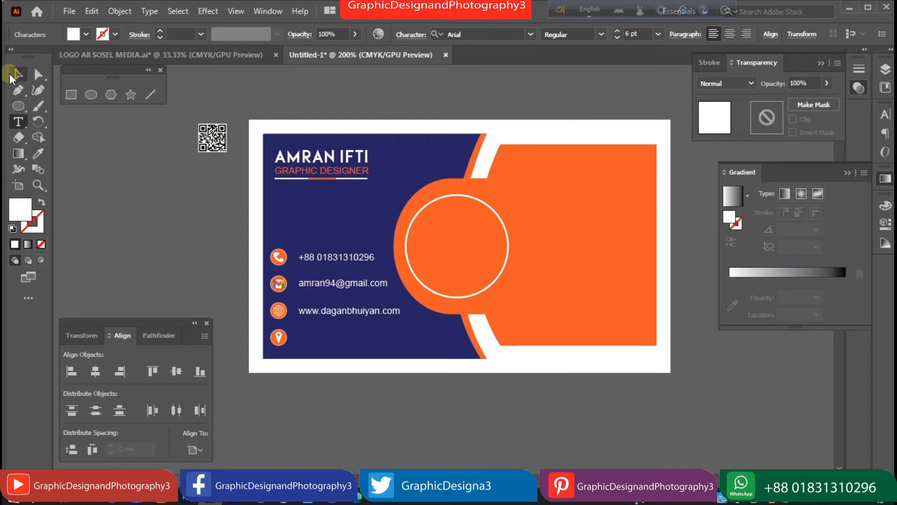
{"action": "left_click", "coordinate": [15, 74]}
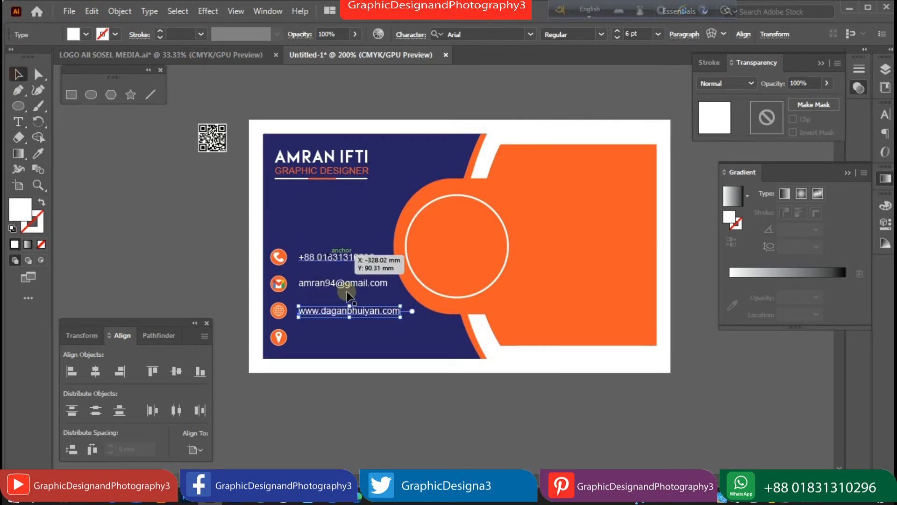
Copy the website line to the pin row and retype it as the location address.
{"action": "left_click_drag", "start_coordinate": [359, 319], "coordinate": [360, 349]}
{"action": "key", "text": "t"}
{"action": "left_click", "coordinate": [359, 341]}
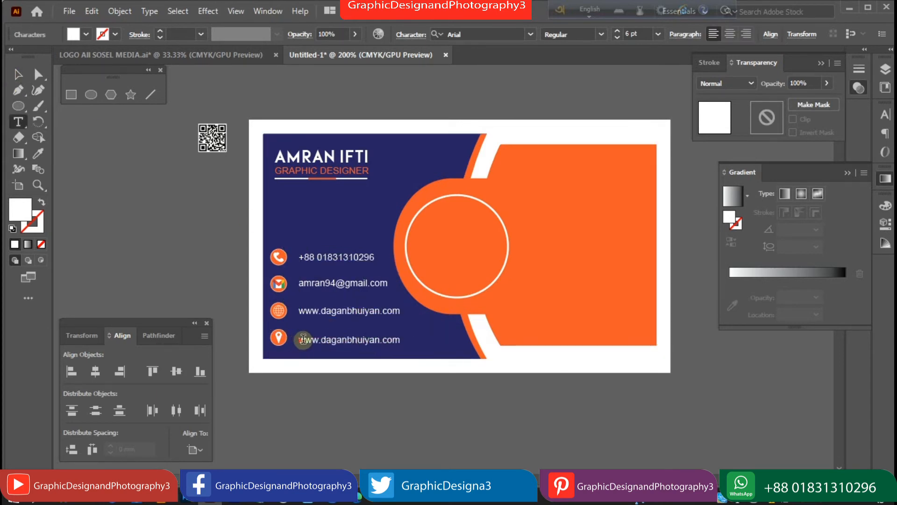
{"action": "left_click_drag", "start_coordinate": [300, 339], "coordinate": [523, 381]}
{"action": "type", "text": "Dagon"}
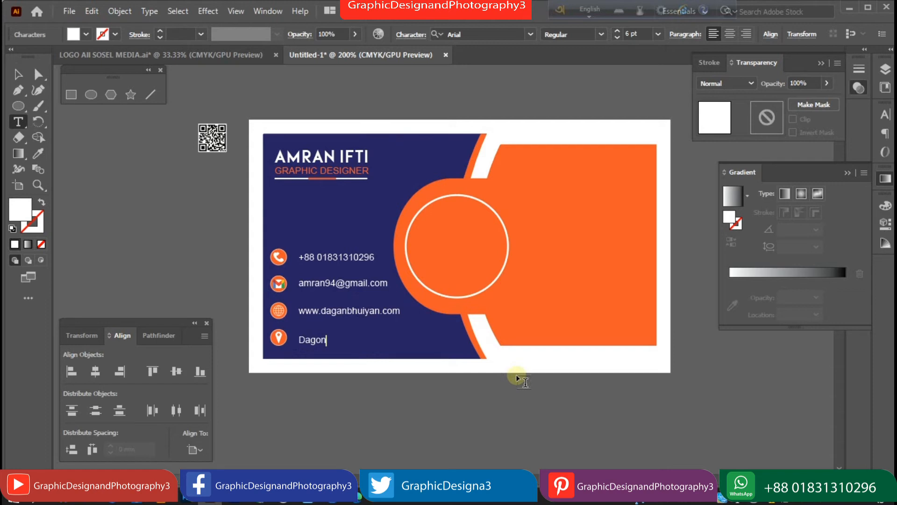
{"action": "type", "text": "bhuiyan"}
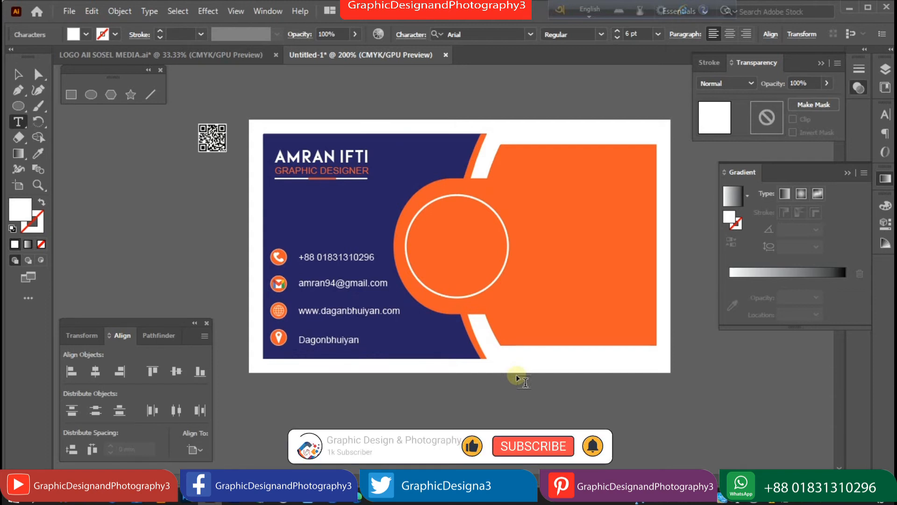
{"action": "type", "text": ", Feni"}
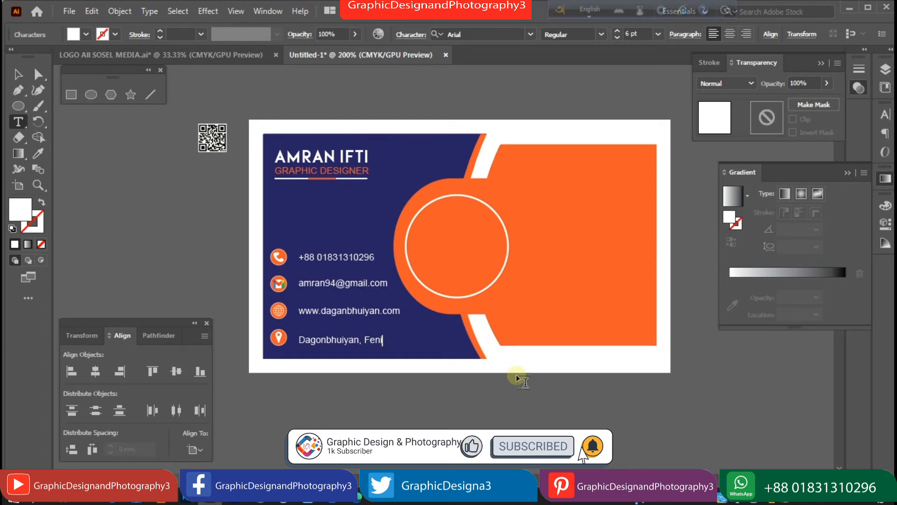
{"action": "key", "text": "Escape"}
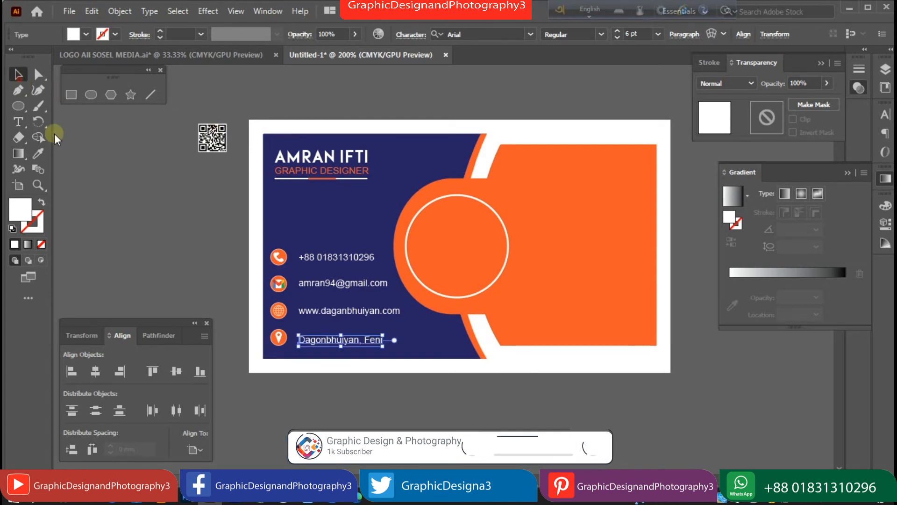
Nudge the contact lines into position and select all four.
{"action": "left_click", "coordinate": [72, 144]}
{"action": "left_click", "coordinate": [339, 313], "text": "ctrl"}
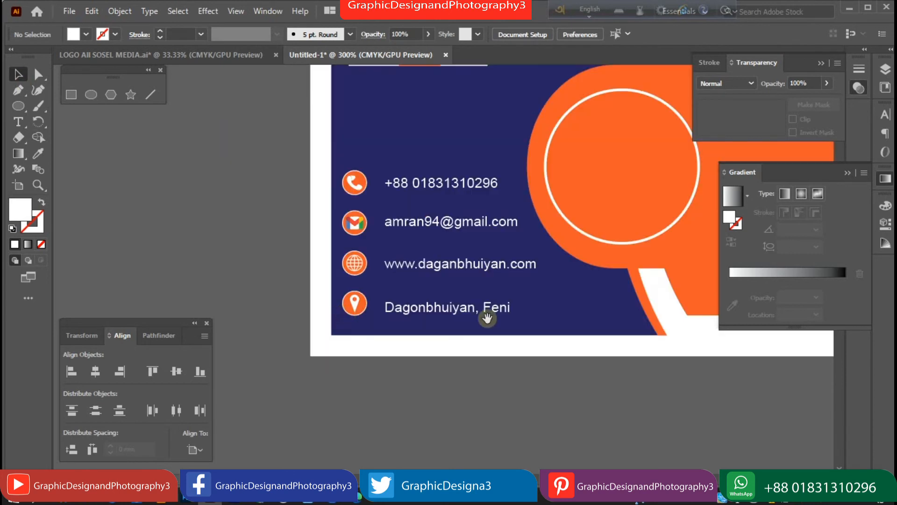
{"action": "left_click", "coordinate": [455, 316]}
{"action": "key", "text": "Up"}
{"action": "key", "text": "Up"}
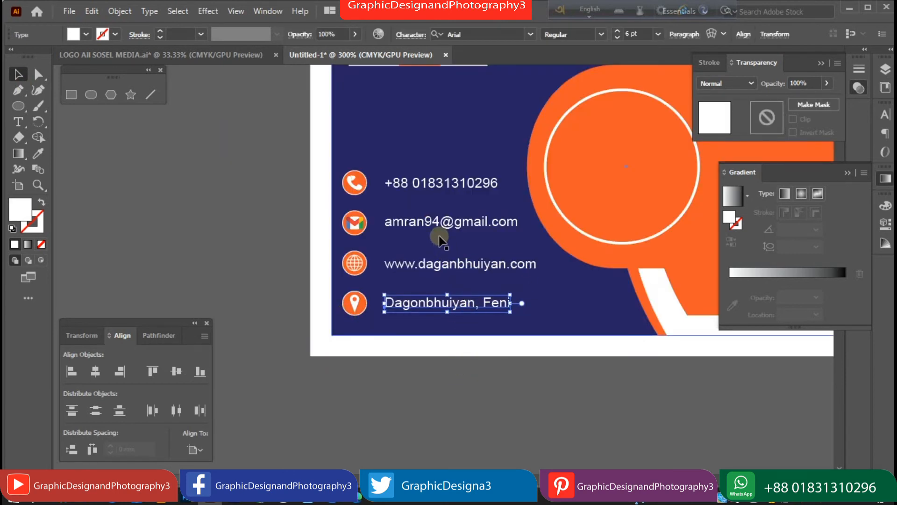
{"action": "left_click_drag", "start_coordinate": [430, 189], "coordinate": [430, 186]}
{"action": "left_click_drag", "start_coordinate": [427, 222], "coordinate": [433, 221]}
{"action": "left_click_drag", "start_coordinate": [433, 179], "coordinate": [432, 181]}
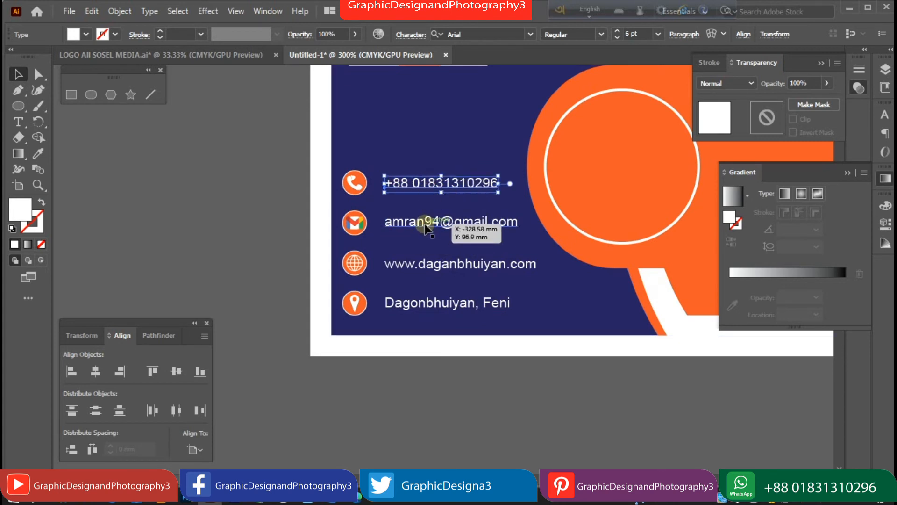
{"action": "left_click", "coordinate": [423, 222], "text": "shift"}
{"action": "left_click", "coordinate": [421, 262], "text": "shift"}
{"action": "left_click", "coordinate": [420, 304], "text": "shift"}
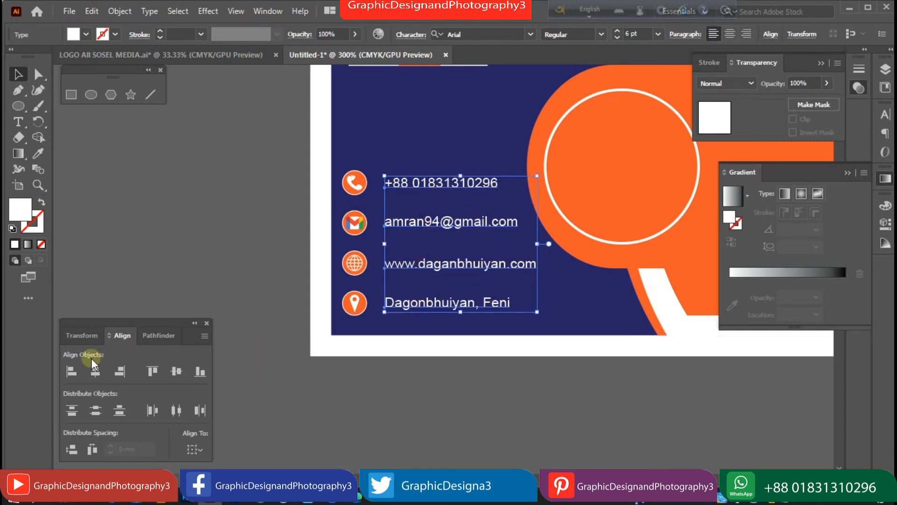
Set the contact lines to 7 pt and shift them closer to their icons.
{"action": "left_click", "coordinate": [658, 34]}
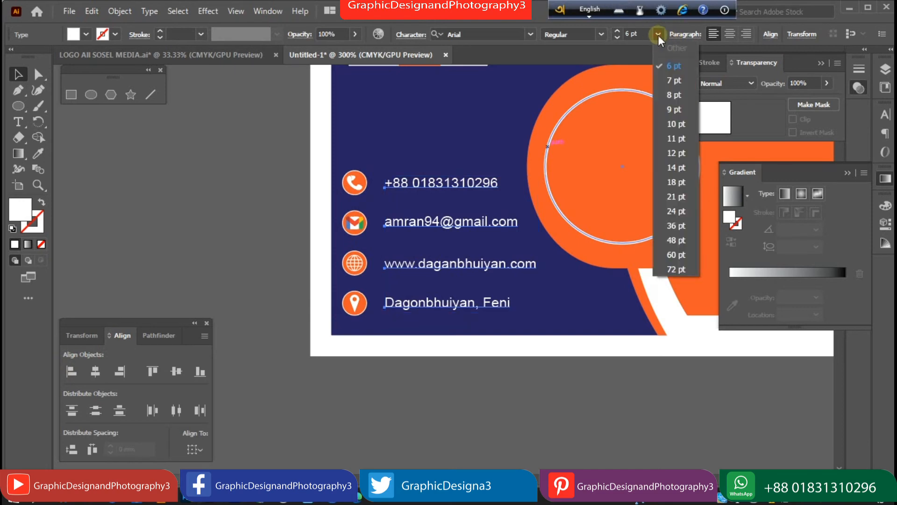
{"action": "left_click", "coordinate": [672, 81]}
{"action": "left_click_drag", "start_coordinate": [445, 182], "coordinate": [438, 183]}
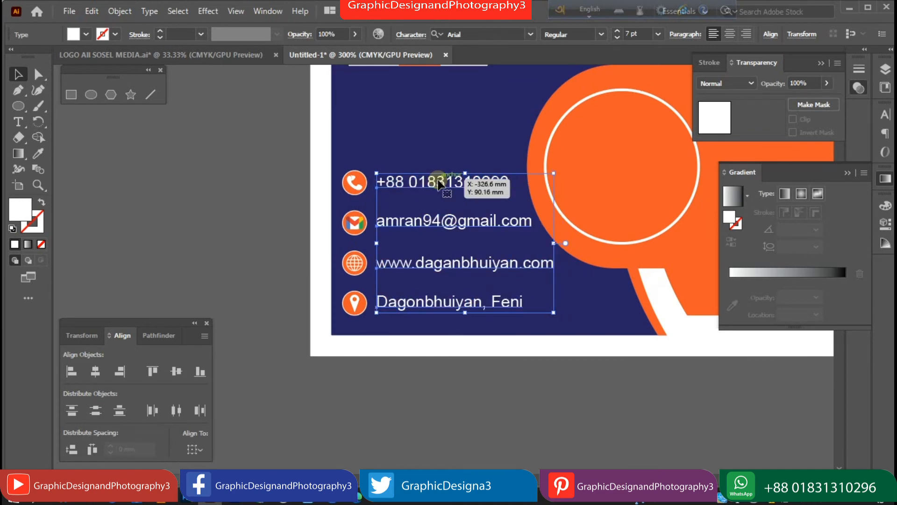
{"action": "left_click", "coordinate": [220, 231]}
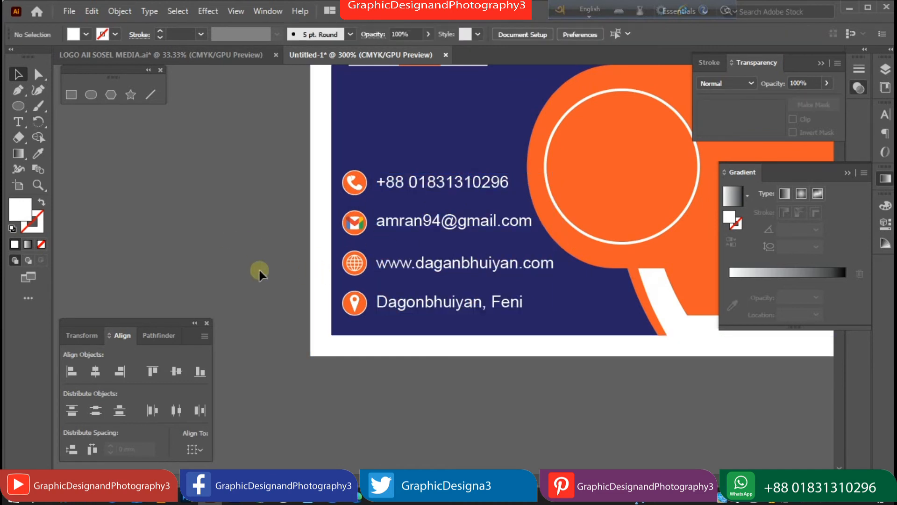
{"action": "left_click_drag", "start_coordinate": [460, 306], "coordinate": [458, 309]}
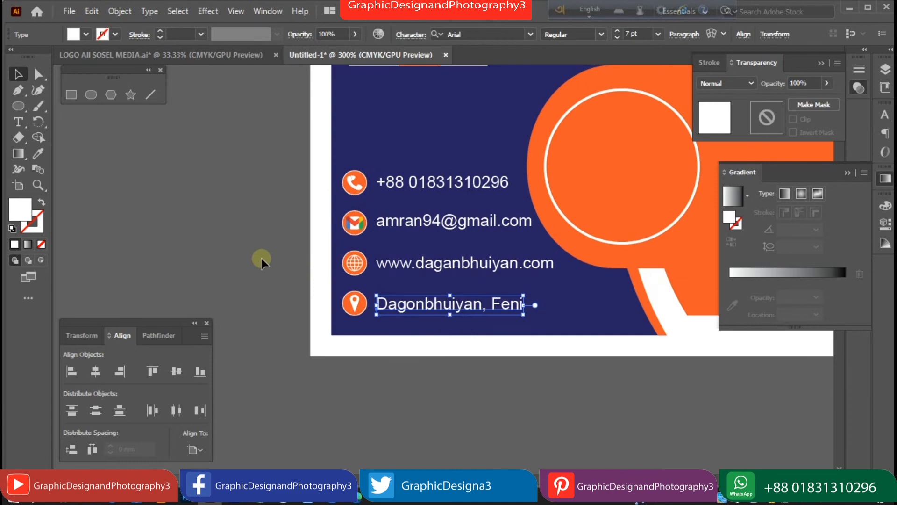
{"action": "left_click", "coordinate": [261, 260]}
{"action": "key", "text": "ctrl+minus"}
{"action": "key", "text": "ctrl+minus"}
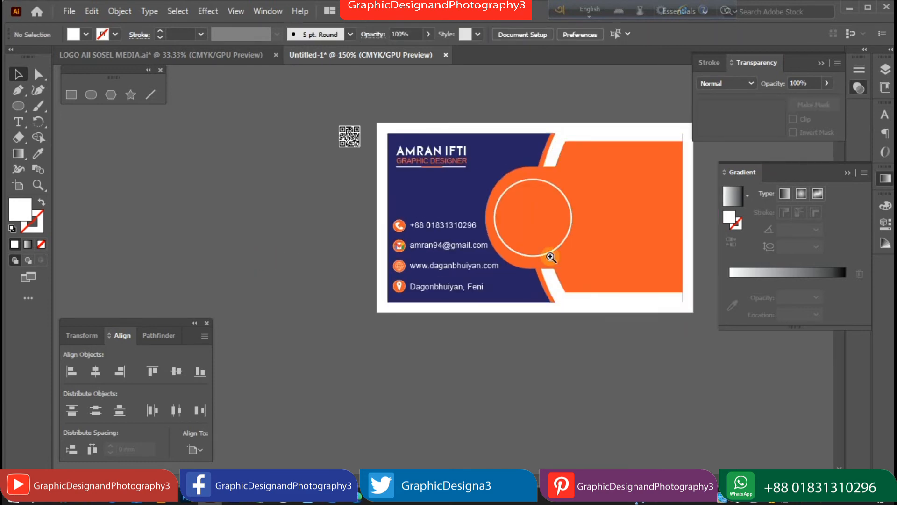
{"action": "left_click", "coordinate": [551, 257]}
Place GDP IOGO ICON PNG from the LOGO GDP folder into the document.
{"action": "left_click", "coordinate": [71, 12]}
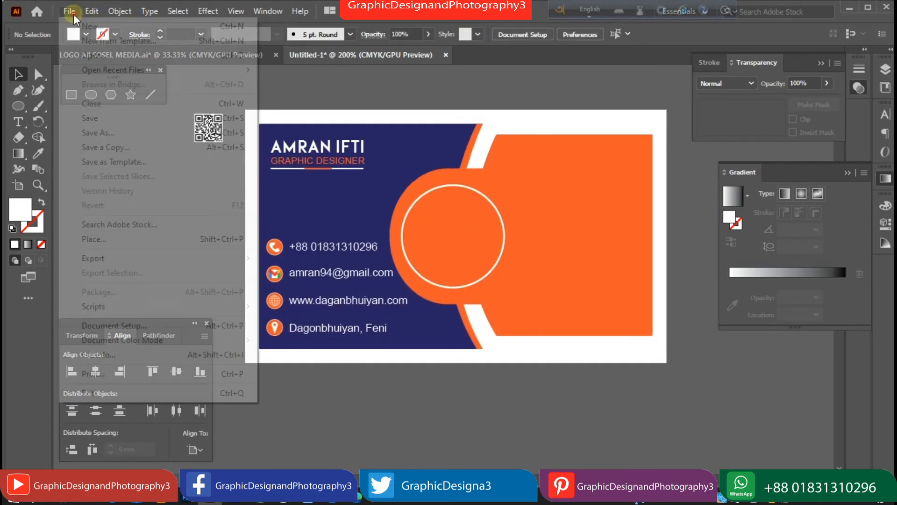
{"action": "left_click", "coordinate": [96, 239]}
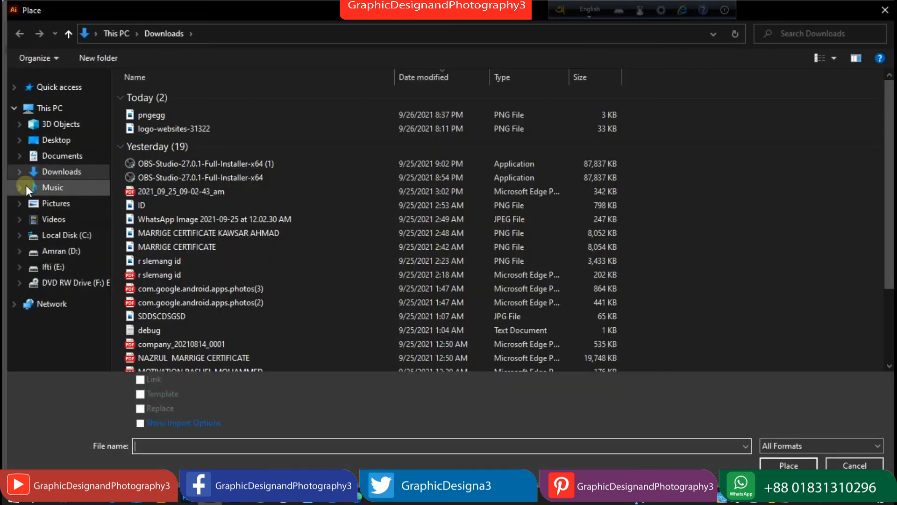
{"action": "left_click", "coordinate": [58, 251]}
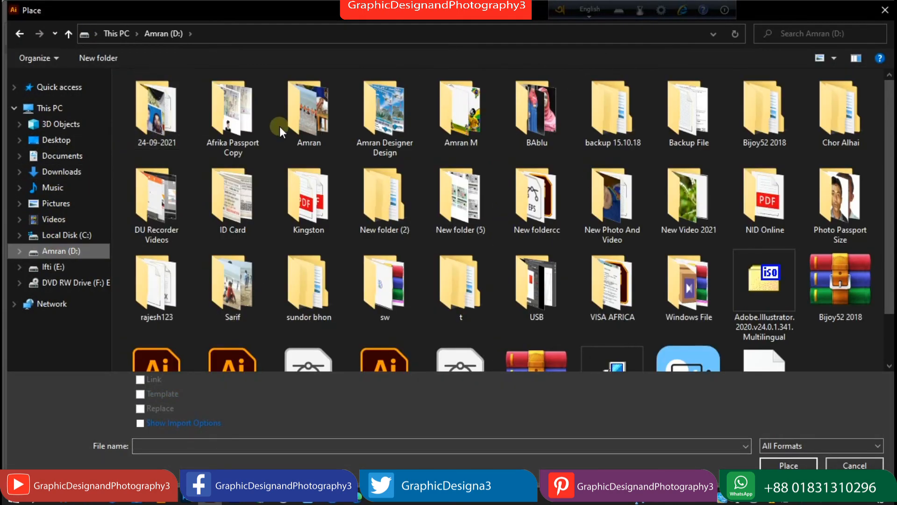
{"action": "double_click", "coordinate": [397, 120]}
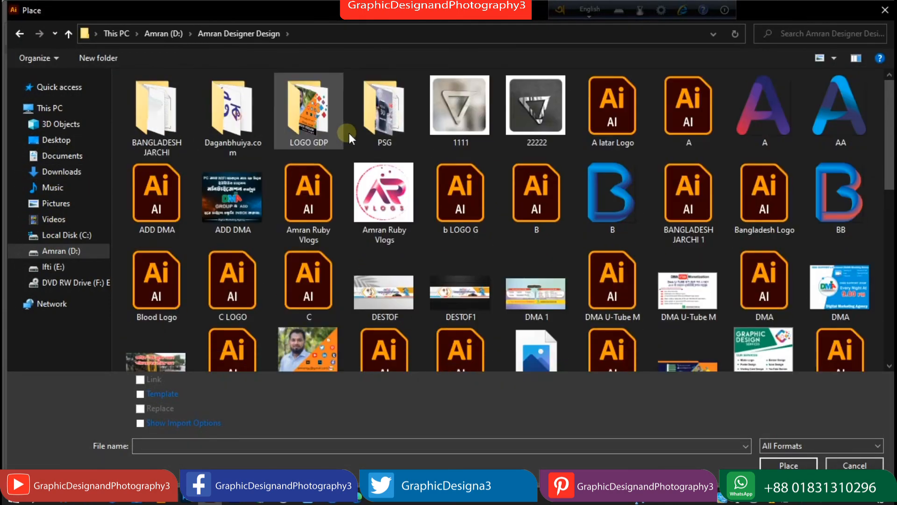
{"action": "double_click", "coordinate": [324, 113]}
{"action": "left_click", "coordinate": [715, 114]}
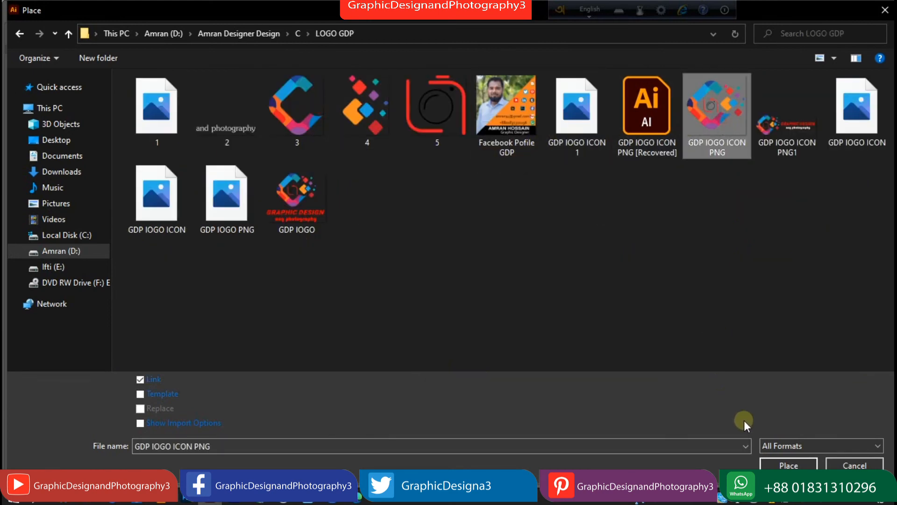
{"action": "left_click", "coordinate": [777, 464]}
{"action": "left_click", "coordinate": [357, 194]}
Scale the logo down and fit it inside the white-ringed orange circle.
{"action": "left_click_drag", "start_coordinate": [543, 382], "coordinate": [504, 342]}
{"action": "left_click_drag", "start_coordinate": [455, 304], "coordinate": [468, 252]}
{"action": "left_click_drag", "start_coordinate": [512, 286], "coordinate": [496, 275]}
{"action": "left_click_drag", "start_coordinate": [467, 247], "coordinate": [451, 239]}
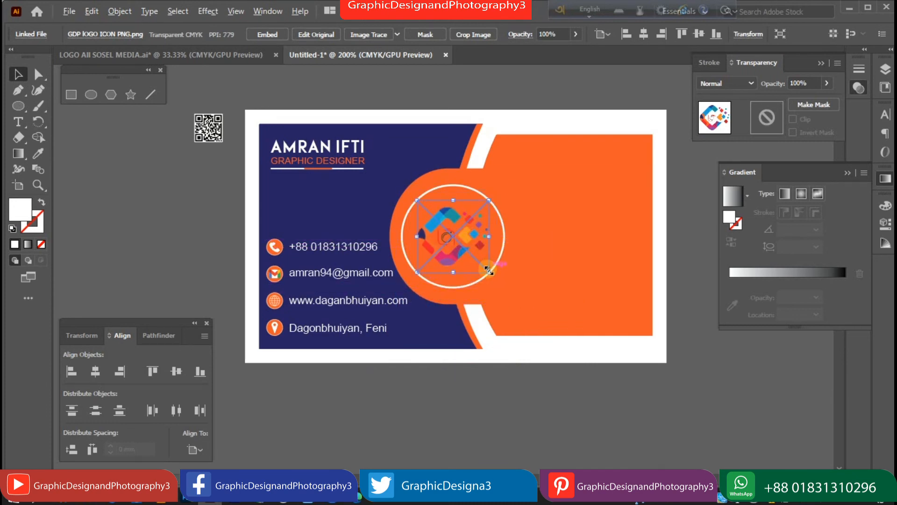
{"action": "left_click_drag", "start_coordinate": [488, 270], "coordinate": [492, 275]}
Alt-drag the whole card front straight down to place an identical copy below the original.
{"action": "left_click", "coordinate": [491, 405]}
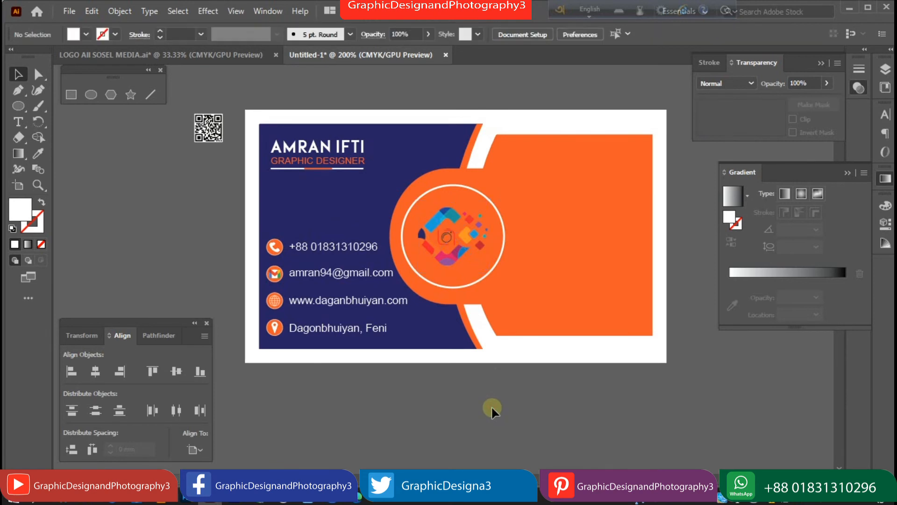
{"action": "key", "text": "ctrl+minus"}
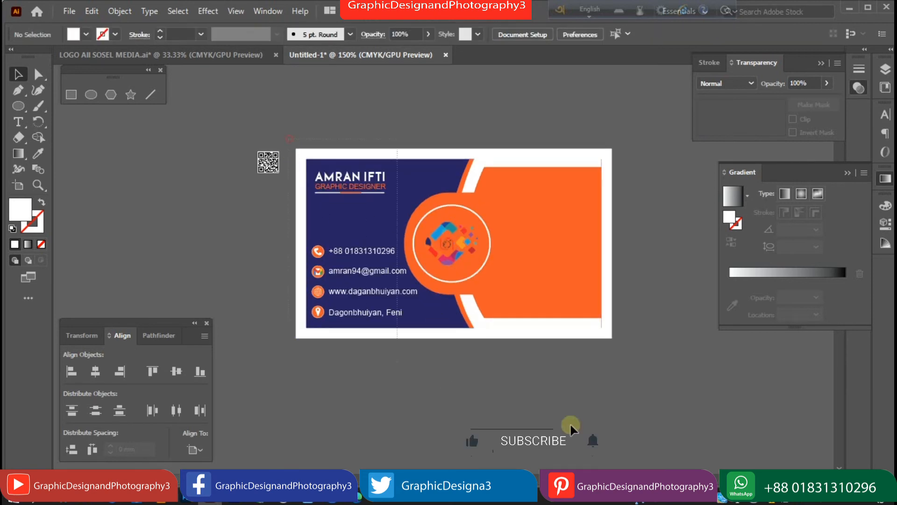
{"action": "left_click", "coordinate": [553, 294]}
{"action": "scroll", "coordinate": [514, 290], "scroll_direction": "down", "scroll_amount": 5}
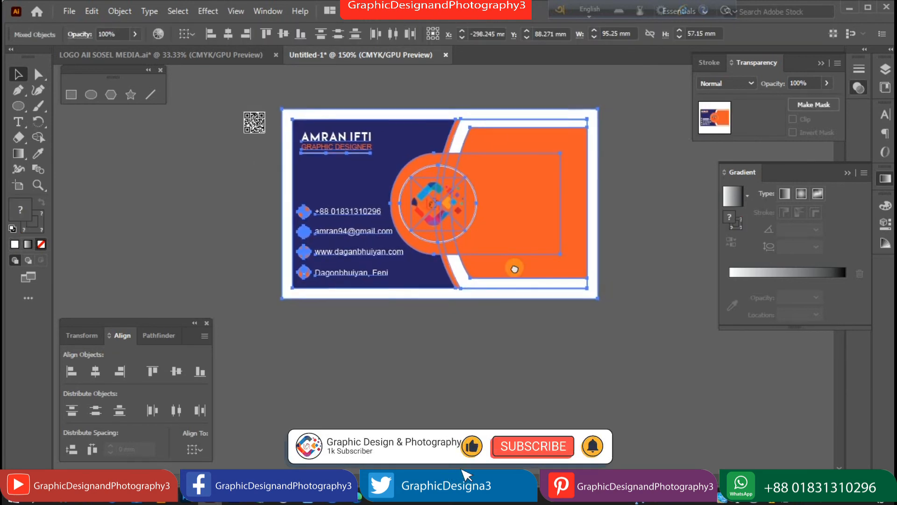
{"action": "left_click_drag", "start_coordinate": [448, 166], "coordinate": [579, 304]}
{"action": "left_click", "coordinate": [623, 332]}
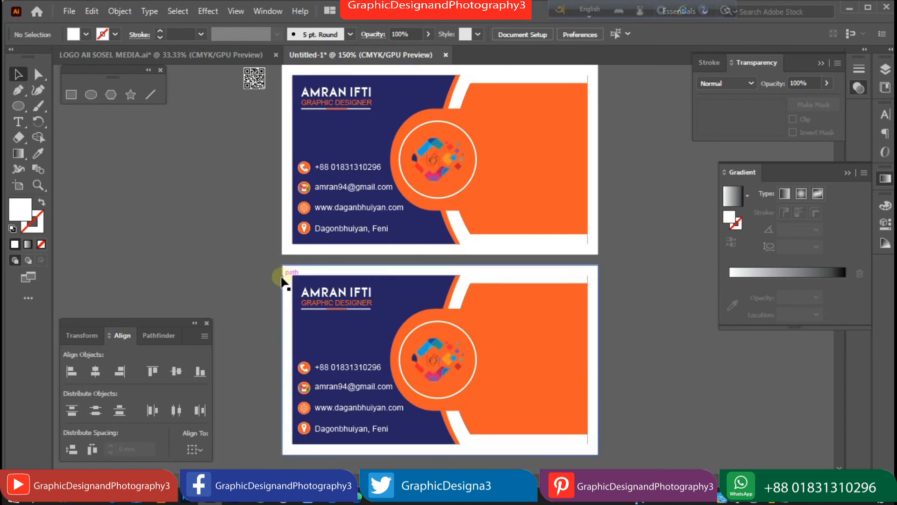
Delete the name, the GRAPHIC DESIGNER title and both underlines from the lower card.
{"action": "left_click", "coordinate": [321, 293]}
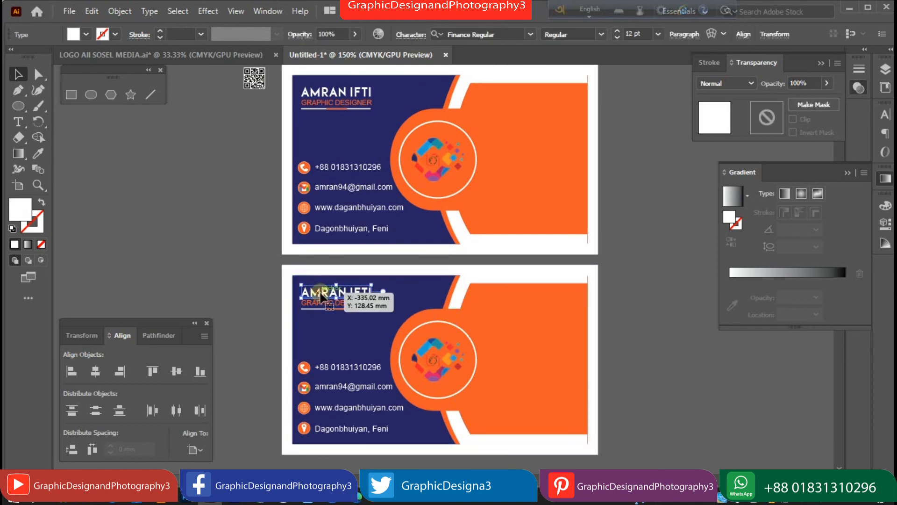
{"action": "key", "text": "Delete"}
{"action": "left_click", "coordinate": [330, 303]}
{"action": "key", "text": "Delete"}
{"action": "left_click", "coordinate": [329, 308]}
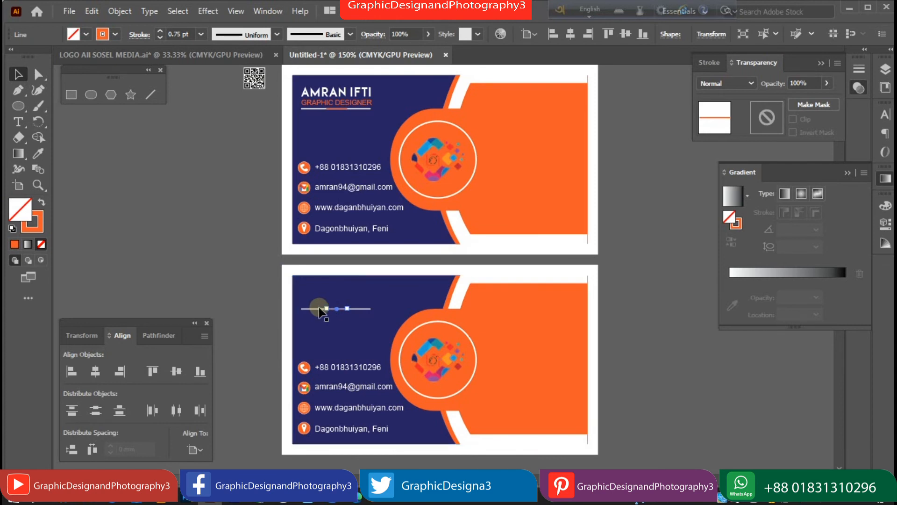
{"action": "key", "text": "Delete"}
{"action": "left_click", "coordinate": [321, 308]}
{"action": "key", "text": "Delete"}
Delete the phone, e-mail, website and location text lines from the lower card.
{"action": "left_click", "coordinate": [327, 367]}
{"action": "key", "text": "Delete"}
{"action": "left_click", "coordinate": [329, 387]}
{"action": "key", "text": "Delete"}
{"action": "left_click", "coordinate": [327, 407]}
{"action": "key", "text": "Delete"}
{"action": "left_click", "coordinate": [320, 428]}
{"action": "key", "text": "Delete"}
Delete all the contact icon glyphs and their circles from the lower card.
{"action": "left_click", "coordinate": [304, 428]}
{"action": "key", "text": "Delete"}
{"action": "left_click", "coordinate": [304, 408]}
{"action": "key", "text": "Delete"}
{"action": "left_click", "coordinate": [304, 367]}
{"action": "key", "text": "Delete"}
{"action": "left_click", "coordinate": [304, 387]}
{"action": "key", "text": "Delete"}
{"action": "left_click", "coordinate": [304, 367]}
{"action": "key", "text": "Delete"}
{"action": "left_click", "coordinate": [302, 408]}
{"action": "key", "text": "Delete"}
{"action": "left_click", "coordinate": [304, 429]}
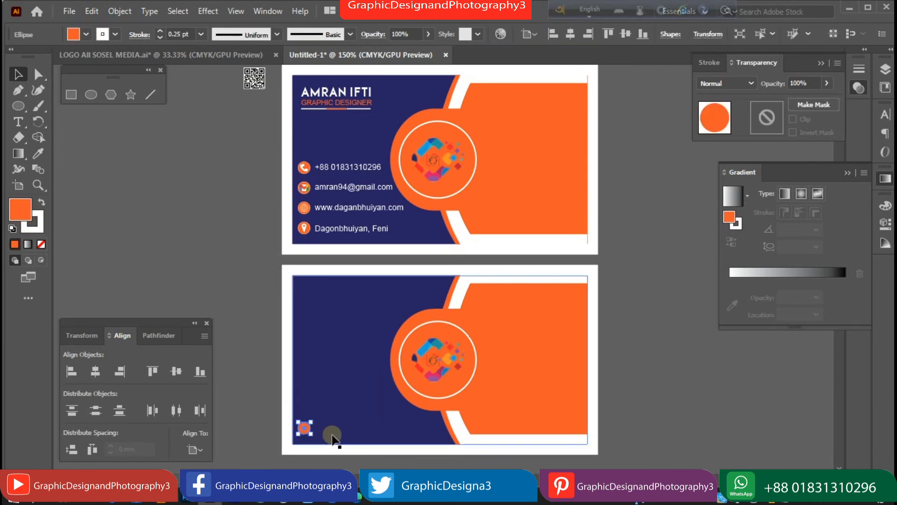
{"action": "key", "text": "Delete"}
Group the lower card's shapes, rotate it 180°, and centre the logo in its circle.
{"action": "left_click_drag", "start_coordinate": [447, 364], "coordinate": [206, 237]}
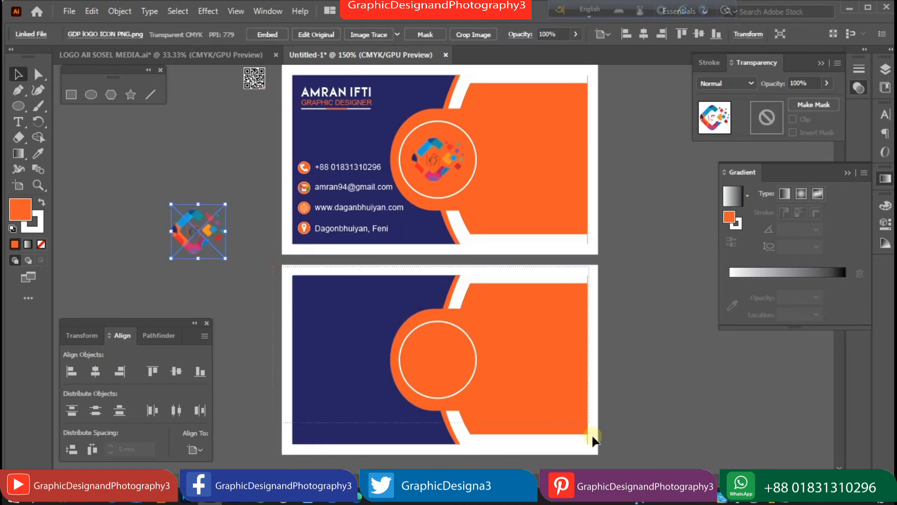
{"action": "left_click_drag", "start_coordinate": [583, 427], "coordinate": [583, 427]}
{"action": "right_click", "coordinate": [556, 374]}
{"action": "left_click", "coordinate": [571, 192]}
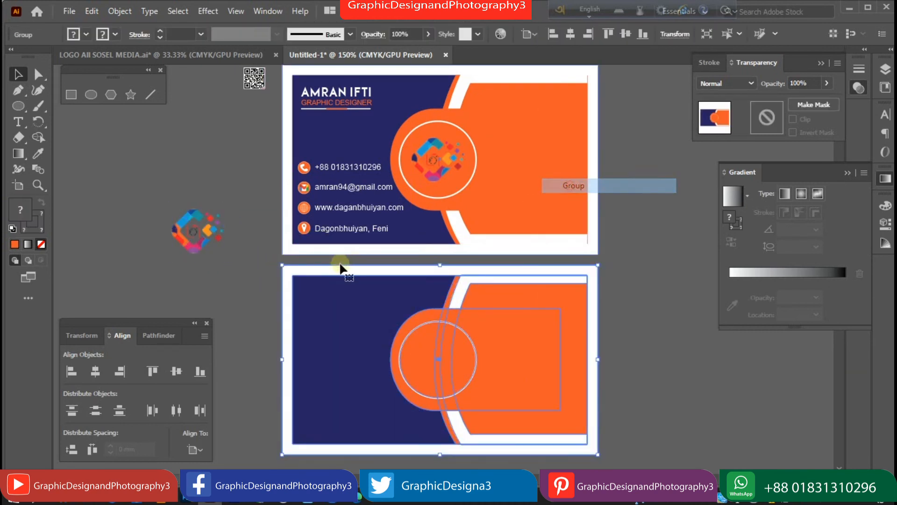
{"action": "left_click_drag", "start_coordinate": [273, 261], "coordinate": [612, 408]}
{"action": "left_click", "coordinate": [619, 325]}
{"action": "left_click_drag", "start_coordinate": [198, 240], "coordinate": [443, 368]}
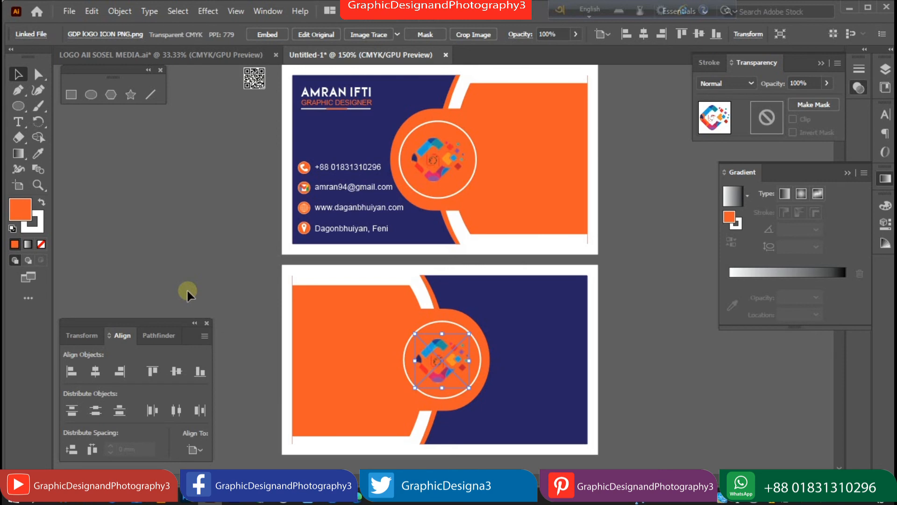
Place the QR code on the card back, bring it to front, and scale it.
{"action": "left_click_drag", "start_coordinate": [257, 86], "coordinate": [537, 314]}
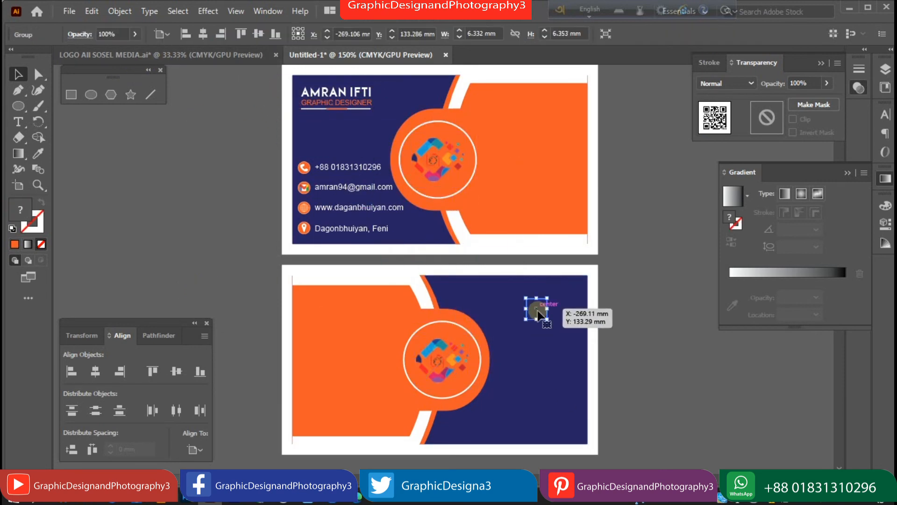
{"action": "right_click", "coordinate": [537, 314]}
{"action": "mouse_move", "coordinate": [574, 244]}
{"action": "left_click", "coordinate": [686, 243]}
{"action": "left_click_drag", "start_coordinate": [548, 320], "coordinate": [558, 330]}
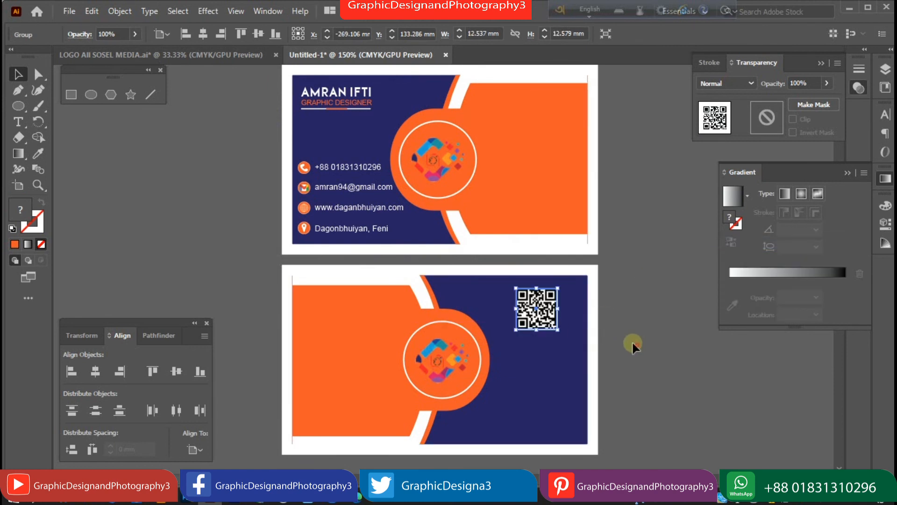
{"action": "left_click", "coordinate": [631, 344]}
Draw an orange rectangle bar along the bottom right of the card back.
{"action": "left_click", "coordinate": [71, 94]}
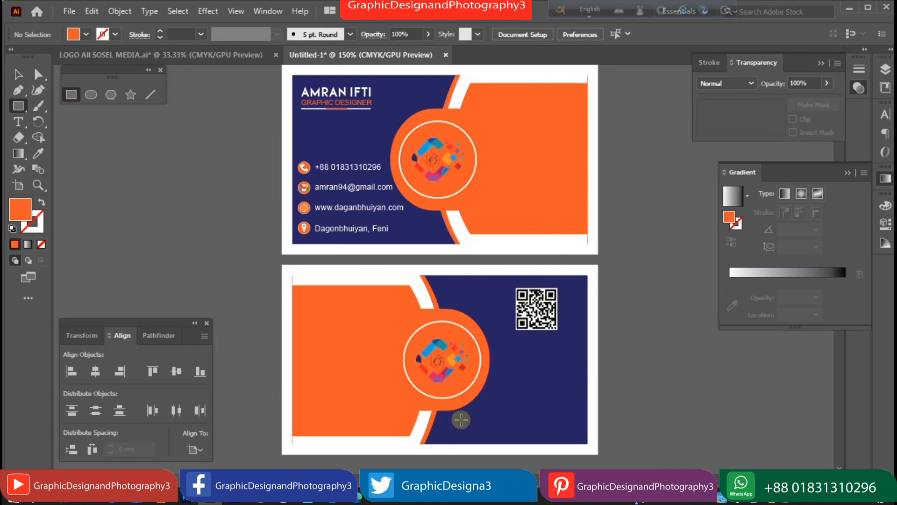
{"action": "left_click_drag", "start_coordinate": [462, 419], "coordinate": [587, 437]}
{"action": "left_click", "coordinate": [19, 74]}
{"action": "left_click", "coordinate": [97, 164]}
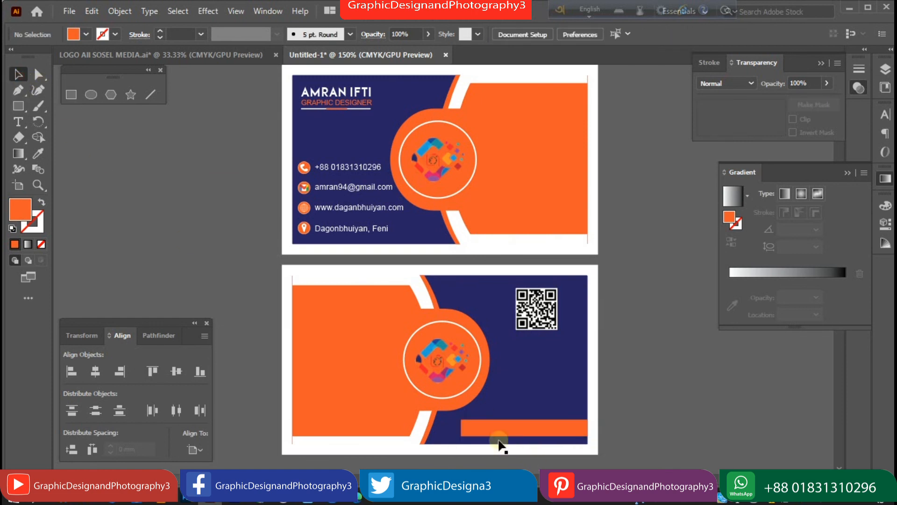
Round the bar's left end to 2.47 mm and move it onto the card back's bottom edge.
{"action": "left_click", "coordinate": [465, 427]}
{"action": "left_click", "coordinate": [38, 75]}
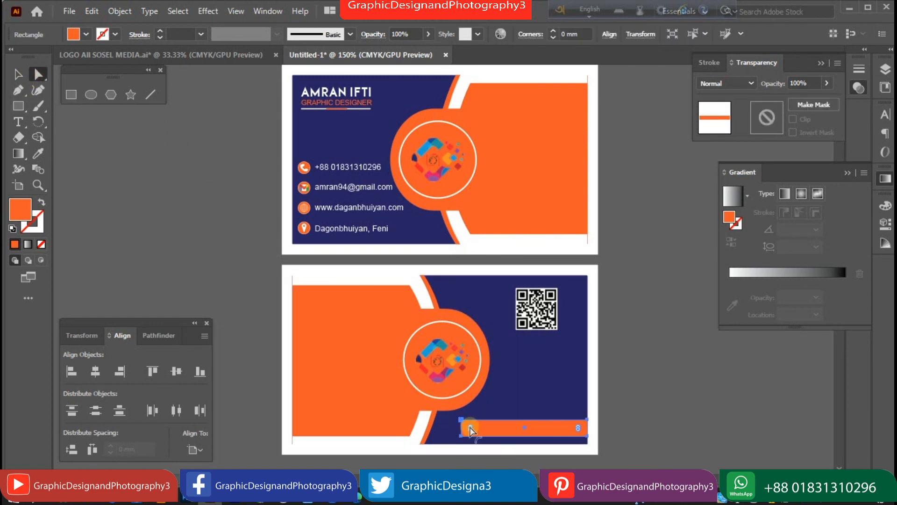
{"action": "left_click_drag", "start_coordinate": [471, 429], "coordinate": [495, 431]}
{"action": "left_click", "coordinate": [489, 432]}
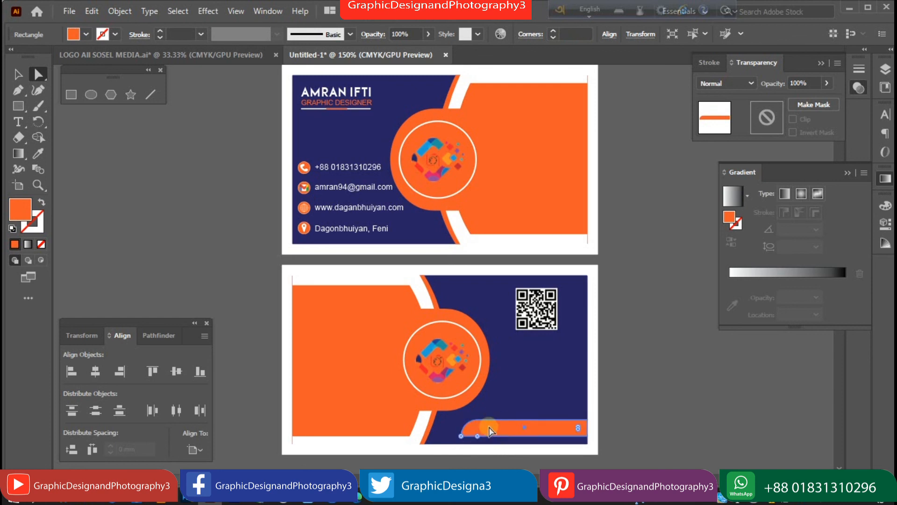
{"action": "left_click", "coordinate": [15, 73]}
{"action": "left_click", "coordinate": [102, 149]}
{"action": "left_click_drag", "start_coordinate": [476, 426], "coordinate": [100, 187]}
{"action": "left_click", "coordinate": [38, 73]}
{"action": "left_click_drag", "start_coordinate": [115, 234], "coordinate": [115, 234]}
{"action": "left_click_drag", "start_coordinate": [103, 200], "coordinate": [122, 200]}
{"action": "left_click", "coordinate": [18, 78]}
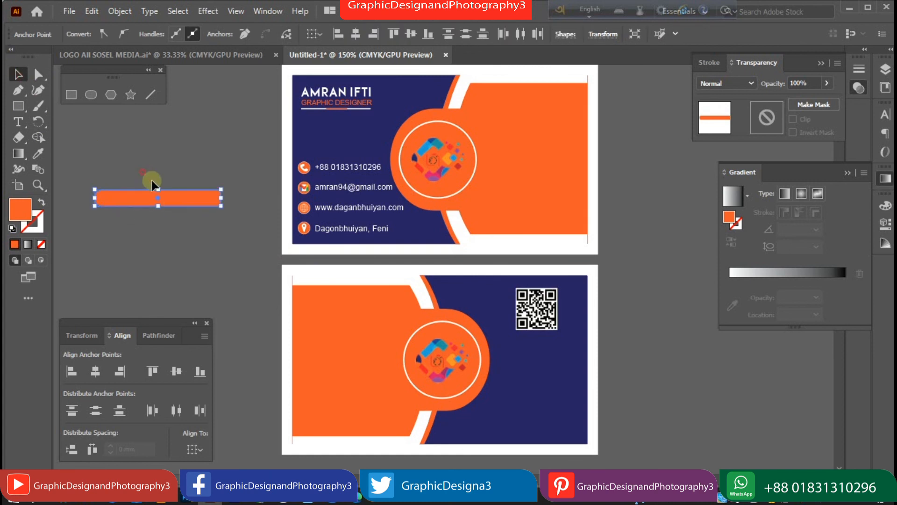
{"action": "left_click", "coordinate": [153, 178]}
{"action": "left_click_drag", "start_coordinate": [184, 198], "coordinate": [555, 437]}
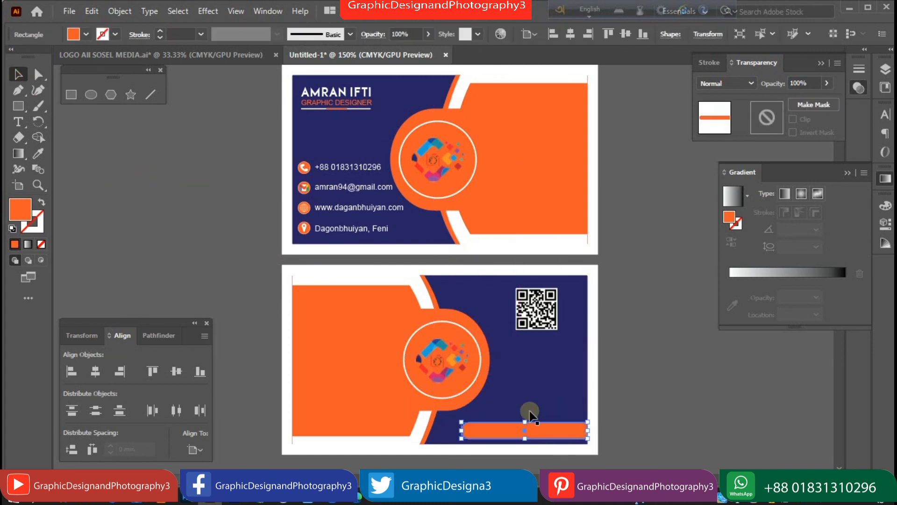
Copy the website text, bring it to front, and place it on the orange bar at 8 pt.
{"action": "left_click", "coordinate": [351, 209]}
{"action": "left_click_drag", "start_coordinate": [159, 234], "coordinate": [142, 232]}
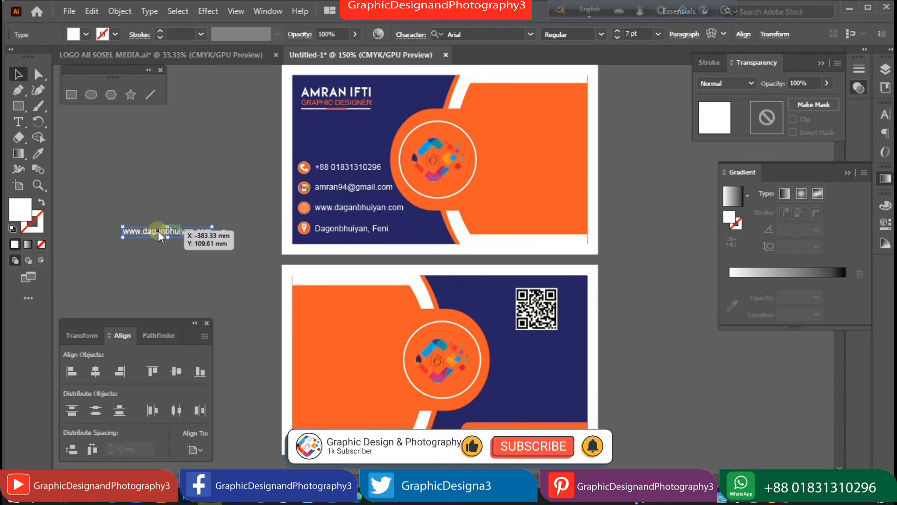
{"action": "right_click", "coordinate": [159, 232]}
{"action": "mouse_move", "coordinate": [351, 420]}
{"action": "left_click", "coordinate": [403, 421]}
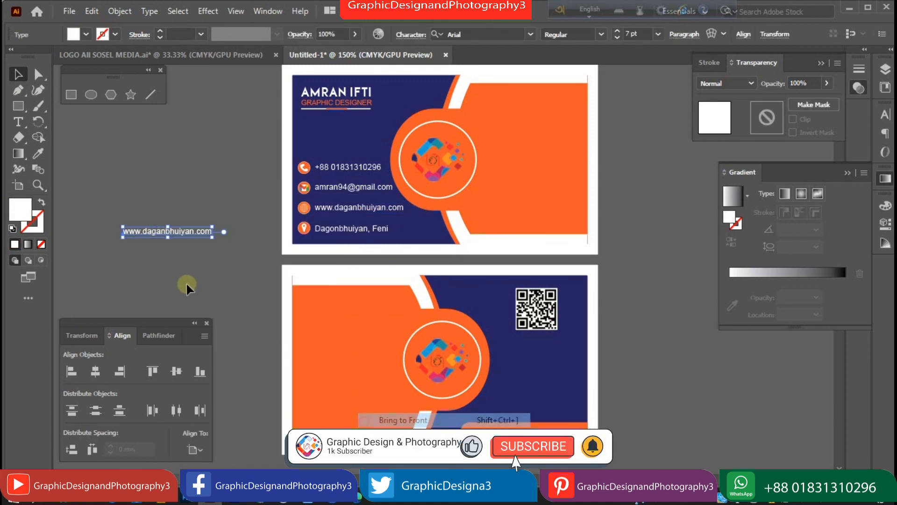
{"action": "left_click_drag", "start_coordinate": [185, 232], "coordinate": [545, 429]}
{"action": "key", "text": "Down"}
{"action": "key", "text": "Down"}
{"action": "key", "text": "Down"}
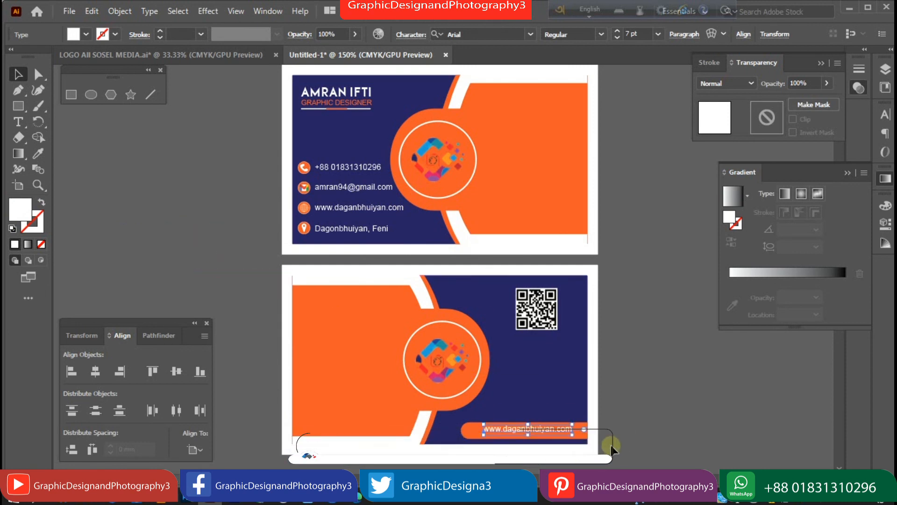
{"action": "left_click", "coordinate": [659, 35]}
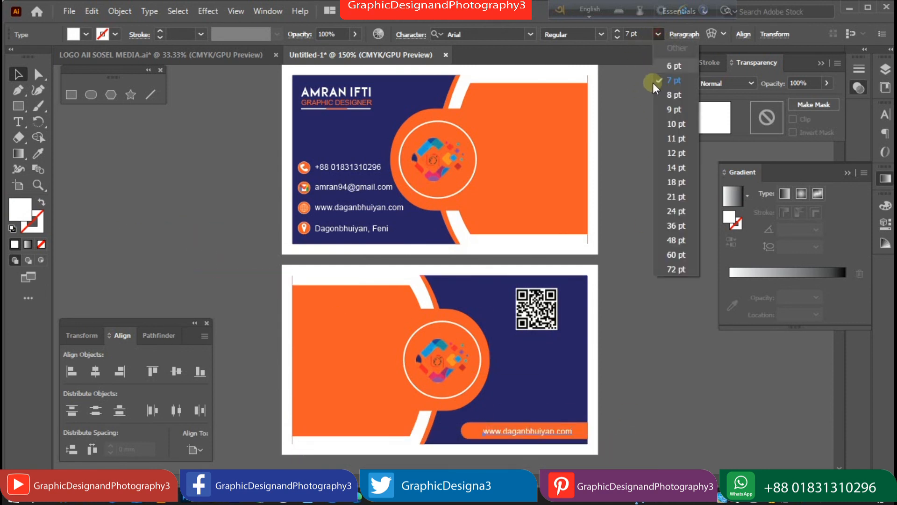
{"action": "left_click", "coordinate": [668, 103]}
{"action": "left_click_drag", "start_coordinate": [551, 434], "coordinate": [544, 433]}
{"action": "left_click", "coordinate": [642, 385]}
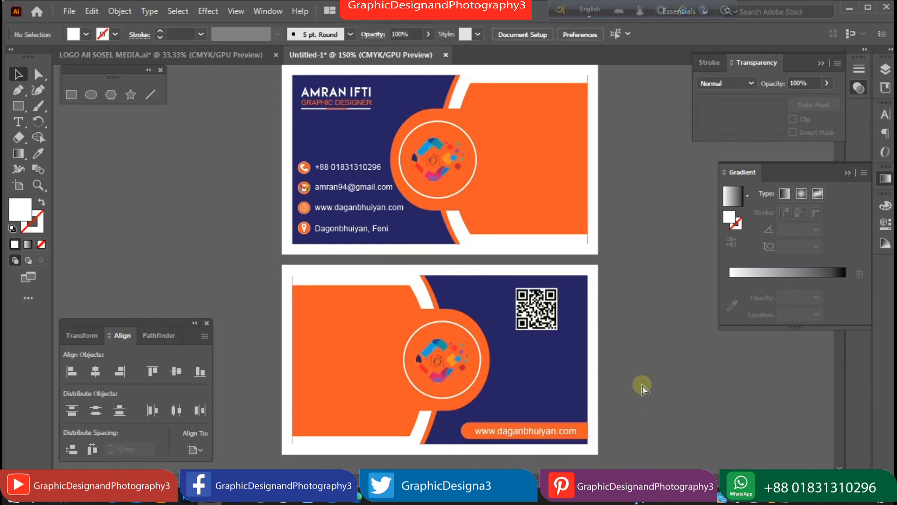
Zoom and pan to view both complete cards.
{"action": "key", "text": "ctrl+minus"}
{"action": "left_click", "coordinate": [525, 308], "text": "ctrl"}
{"action": "left_click_drag", "start_coordinate": [495, 260], "coordinate": [582, 335]}
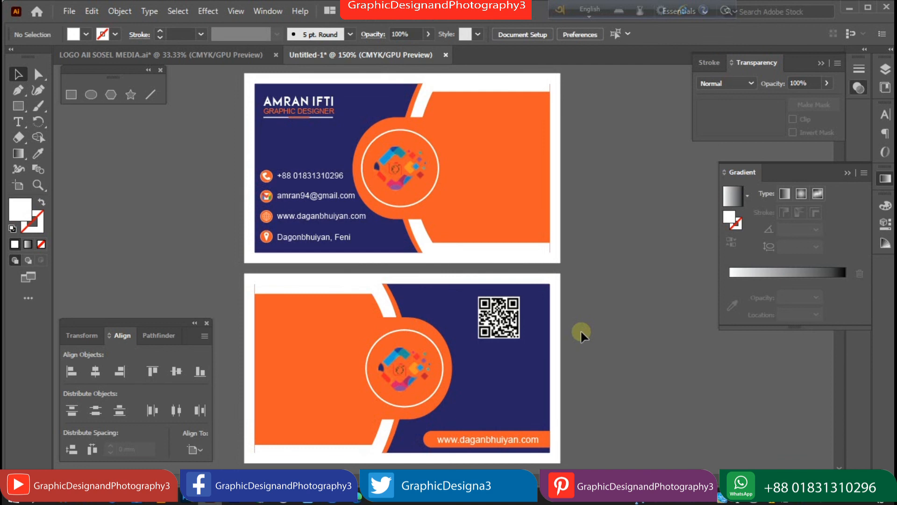
{"action": "scroll", "coordinate": [605, 227], "scroll_direction": "left", "scroll_amount": 1}
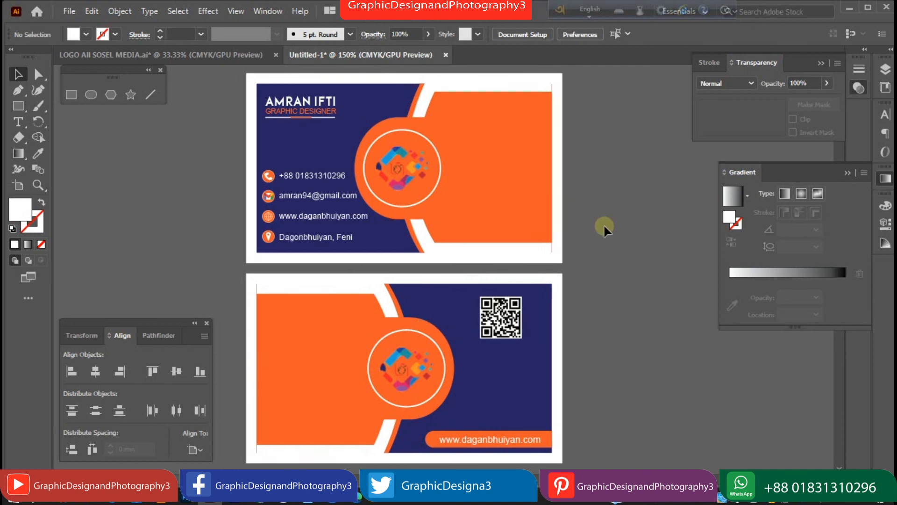